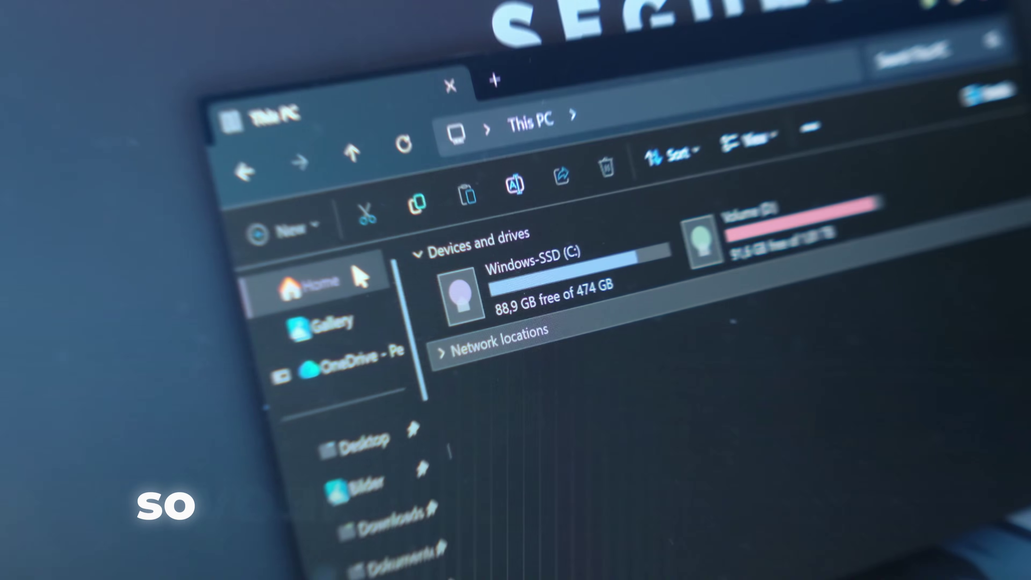
pyautogui.click(366, 280)
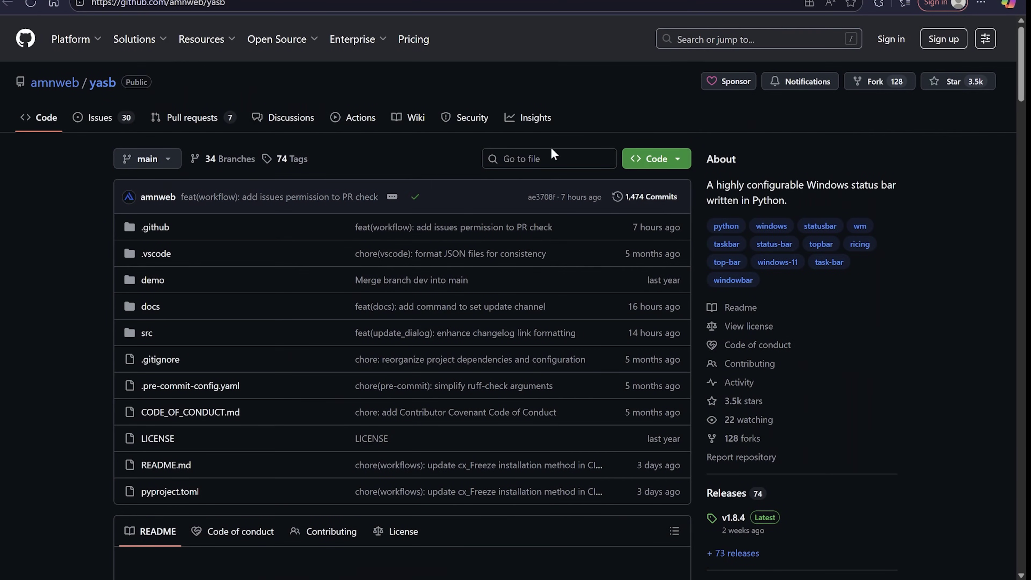
# - Find the Nerd Font requirement in the YASB readme, extract JetBrainsMono (3).zip and select the extracted JetBrains Mono font files for installation
pyautogui.scroll(-9, 502, 290)
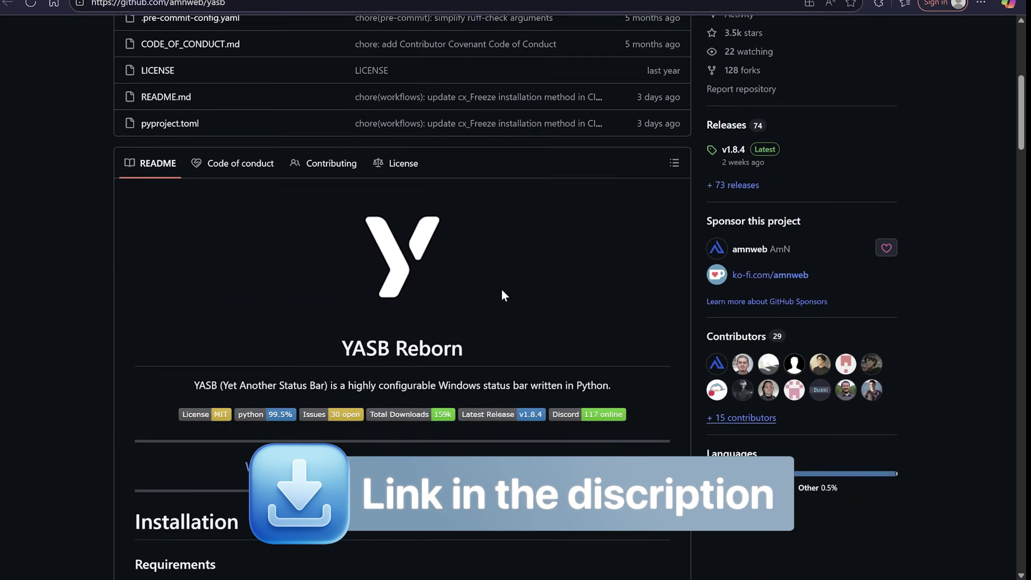
pyautogui.scroll(-6, 500, 289)
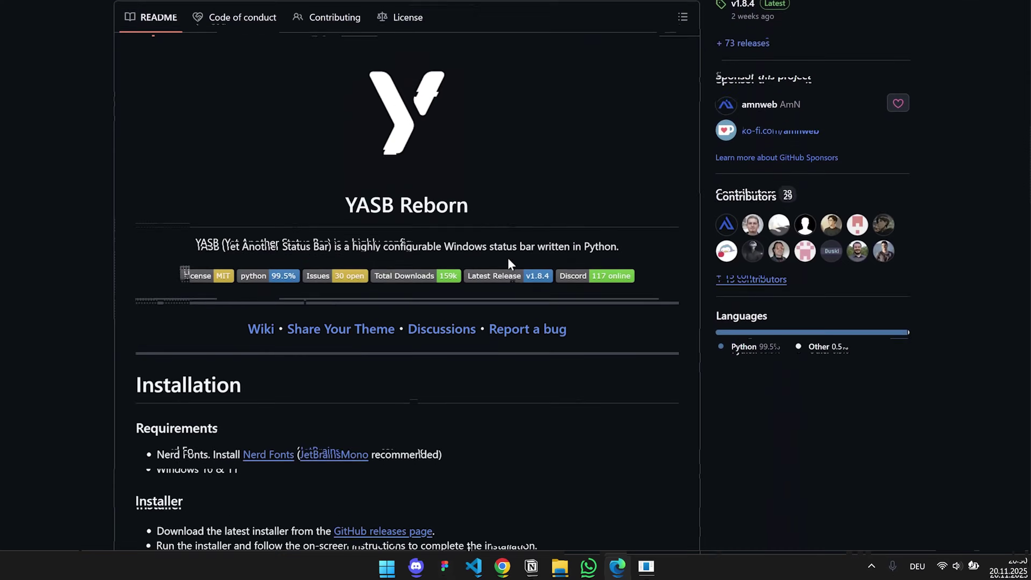
pyautogui.scroll(-2, 507, 256)
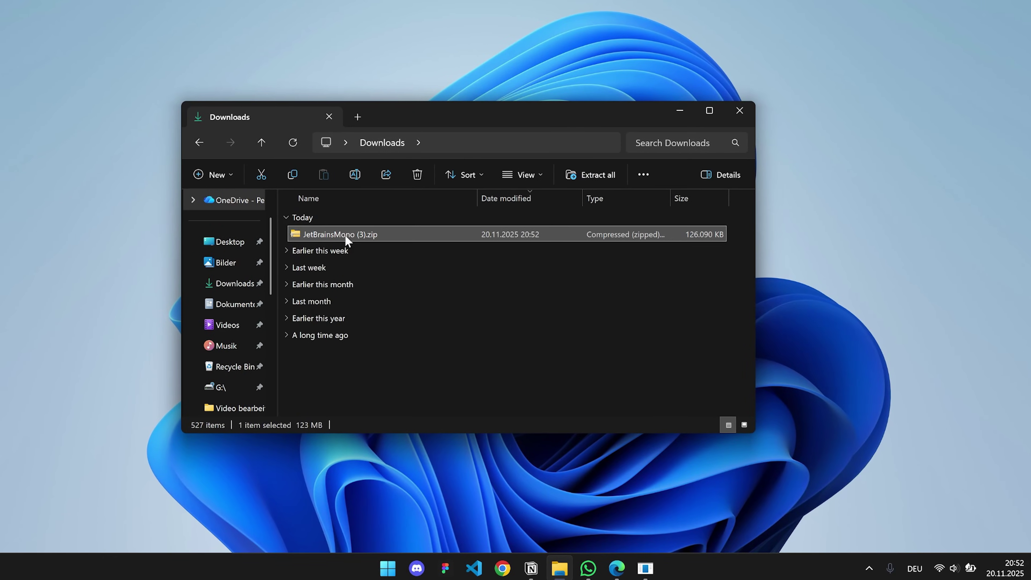
pyautogui.rightClick(344, 234)
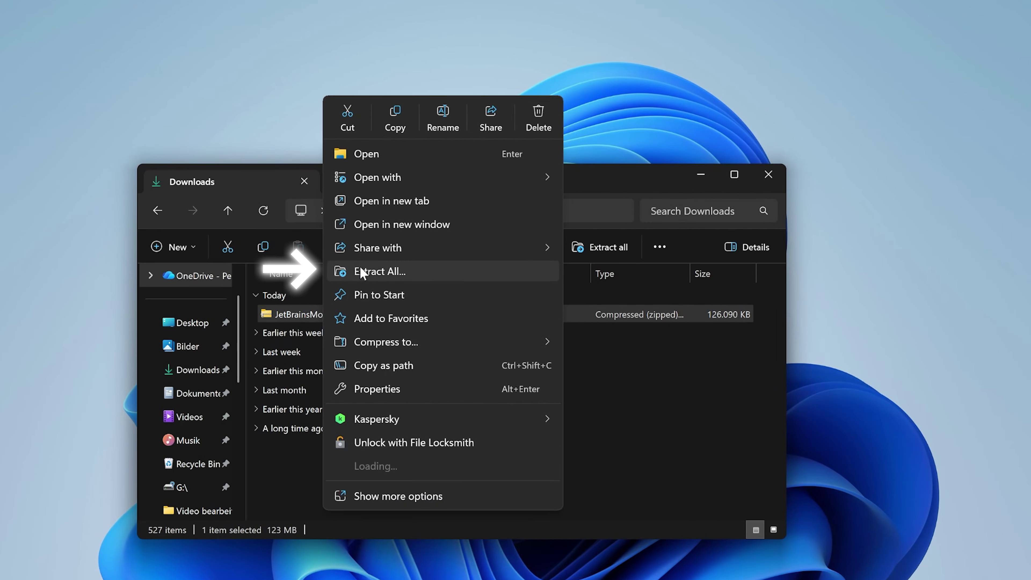
pyautogui.click(363, 271)
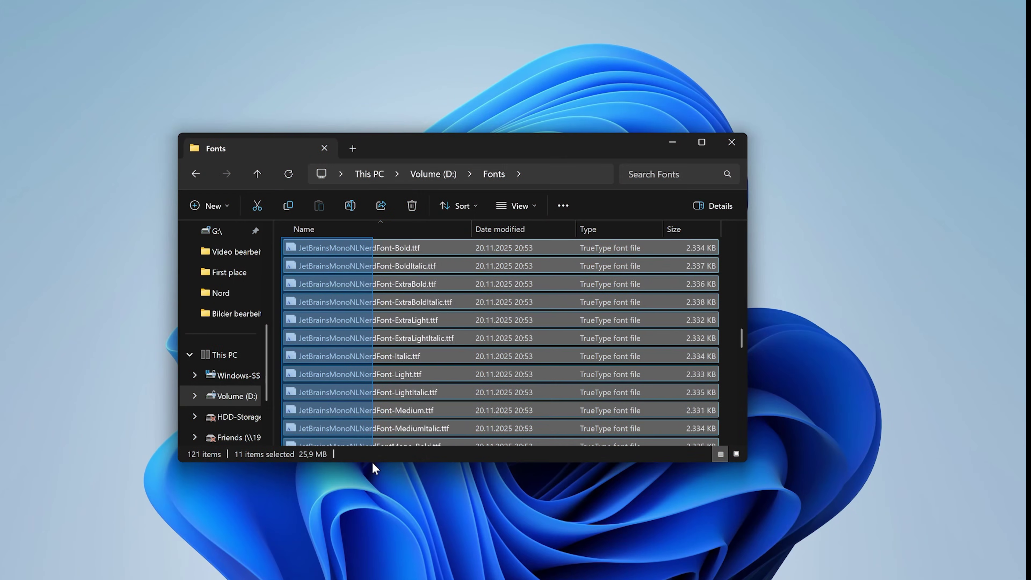
pyautogui.moveTo(372, 463); pyautogui.dragTo(372, 463)
pyautogui.rightClick(422, 361)
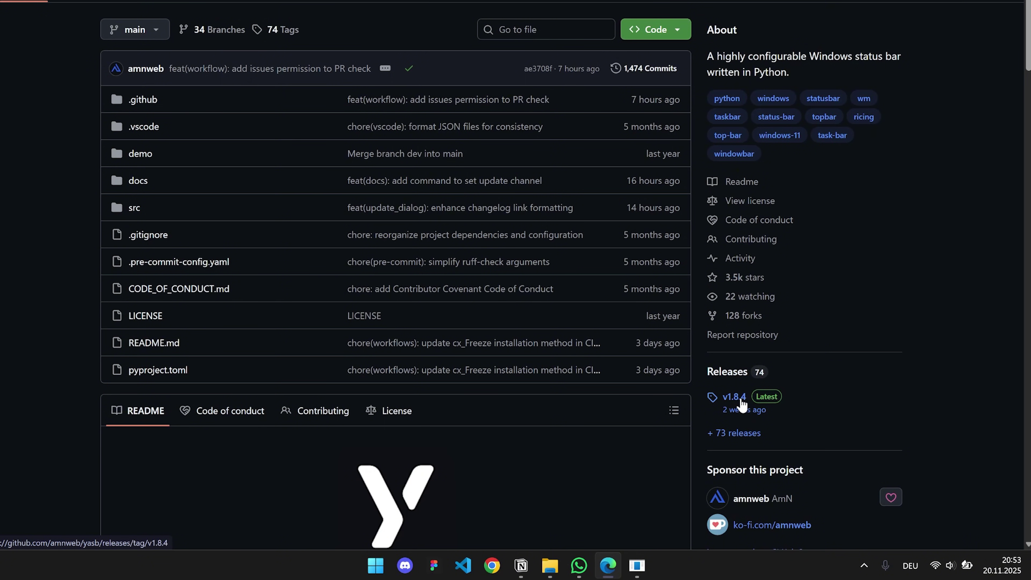
# - Open the YASB v1.8.4 release and run yasb-1.8.4-win64 (1).msi with D:\Customization\Yasb\ as the destination directory
pyautogui.click(741, 405)
pyautogui.scroll(-15, 523, 371)
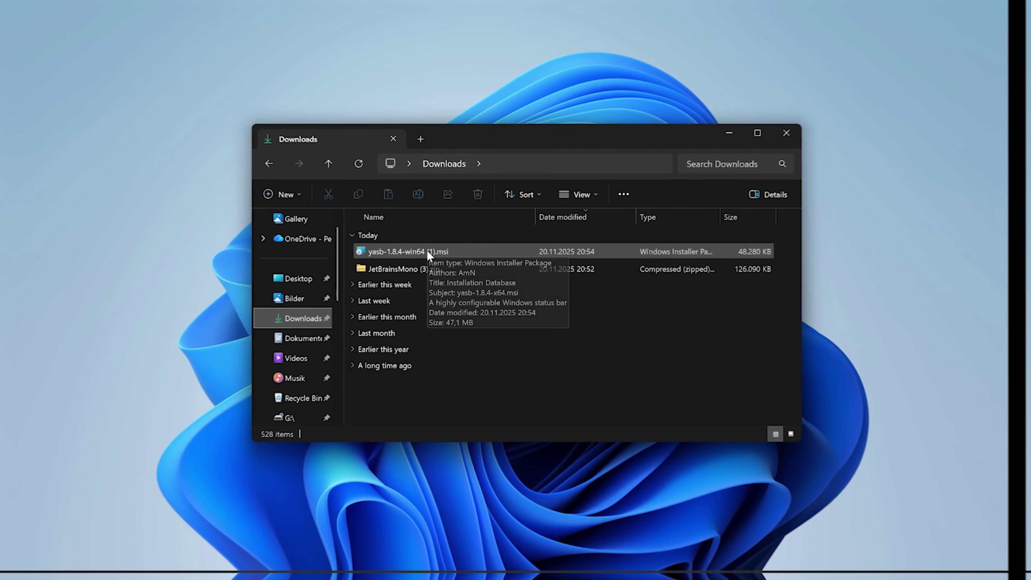
pyautogui.click(424, 250)
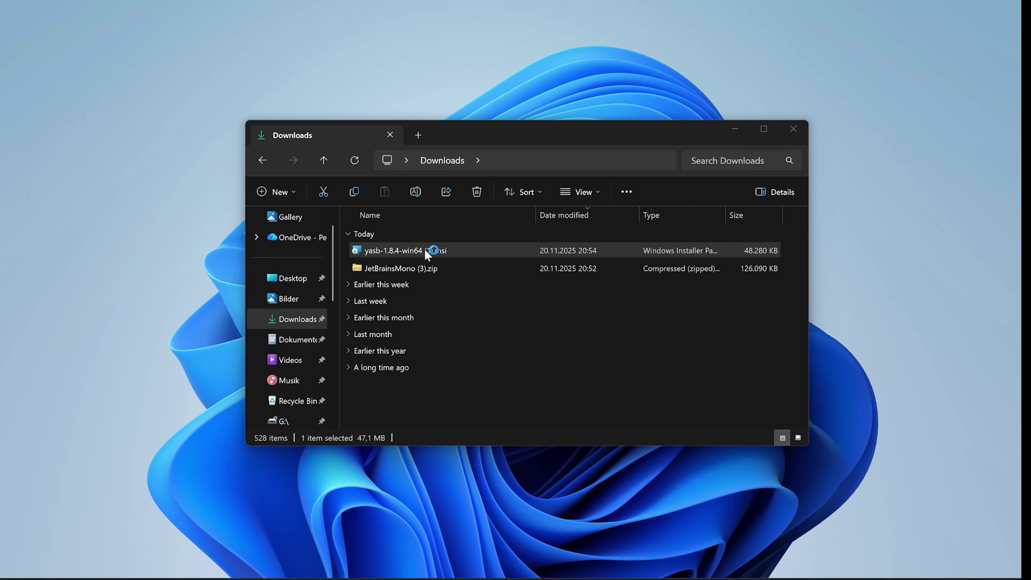
pyautogui.doubleClick(424, 250)
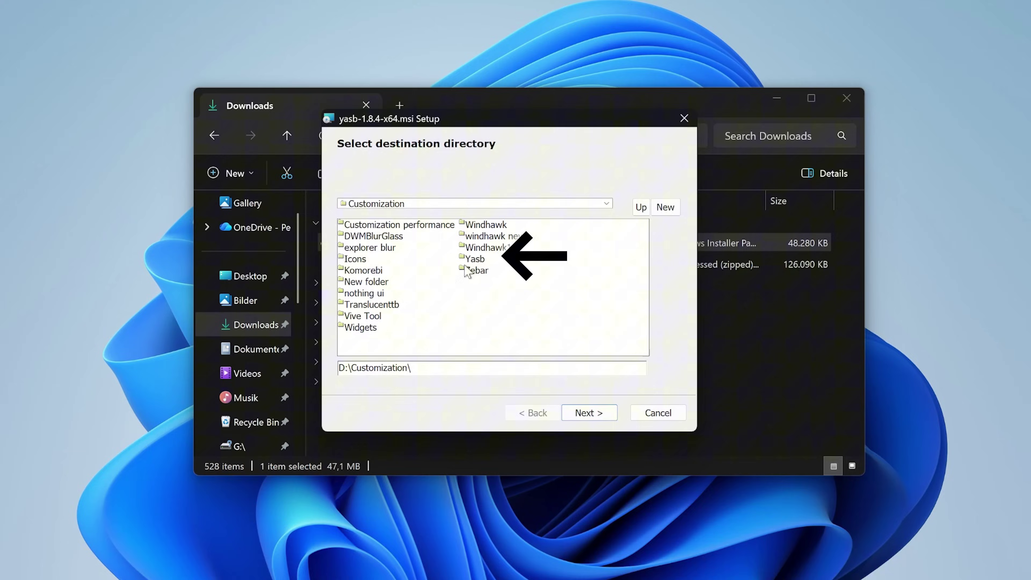
pyautogui.doubleClick(481, 263)
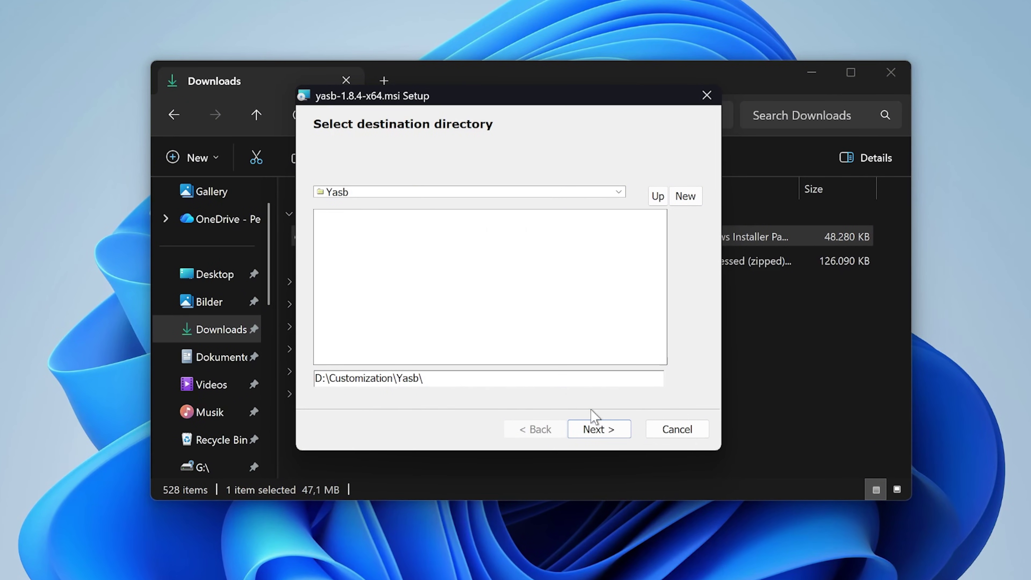
pyautogui.click(600, 430)
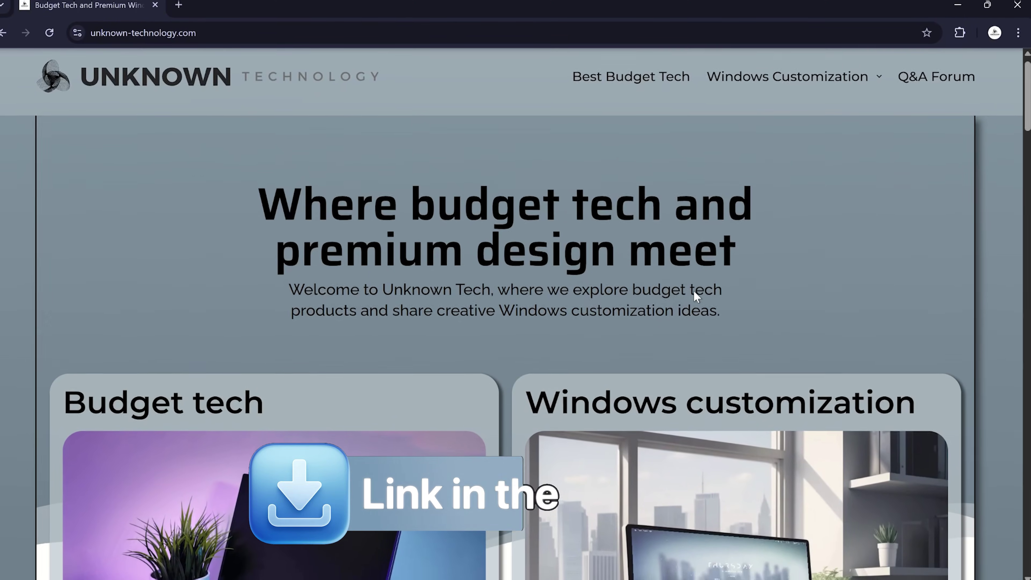
# - Open and look through the Windows 25H2 Nord style setup article on unknown-technology.com
pyautogui.scroll(-10, 696, 297)
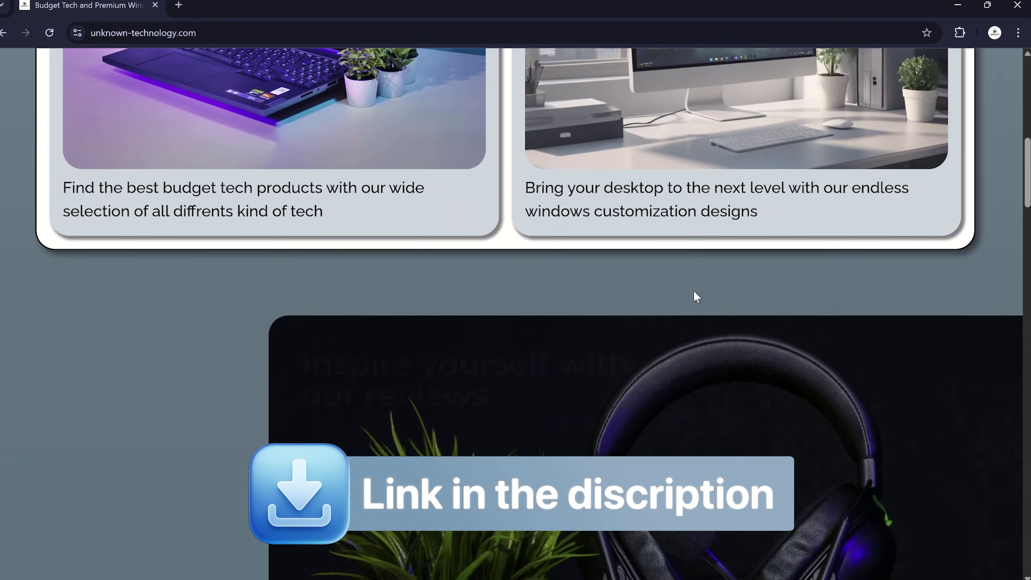
pyautogui.scroll(10, 695, 296)
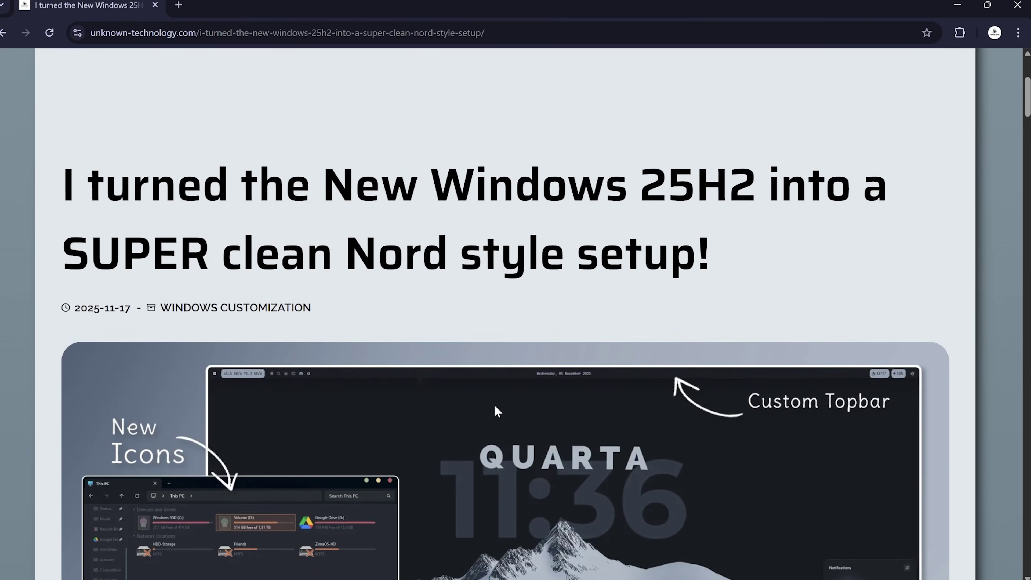
pyautogui.scroll(-15, 290, 303)
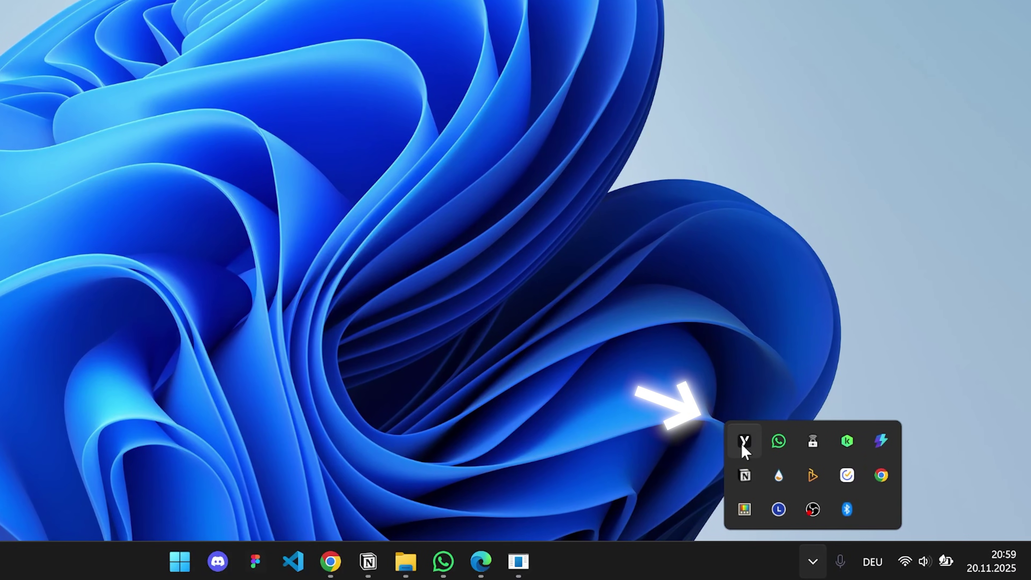
# - Open YASB's configuration folder from its tray icon and open config.yaml once in Notepad
pyautogui.rightClick(743, 447)
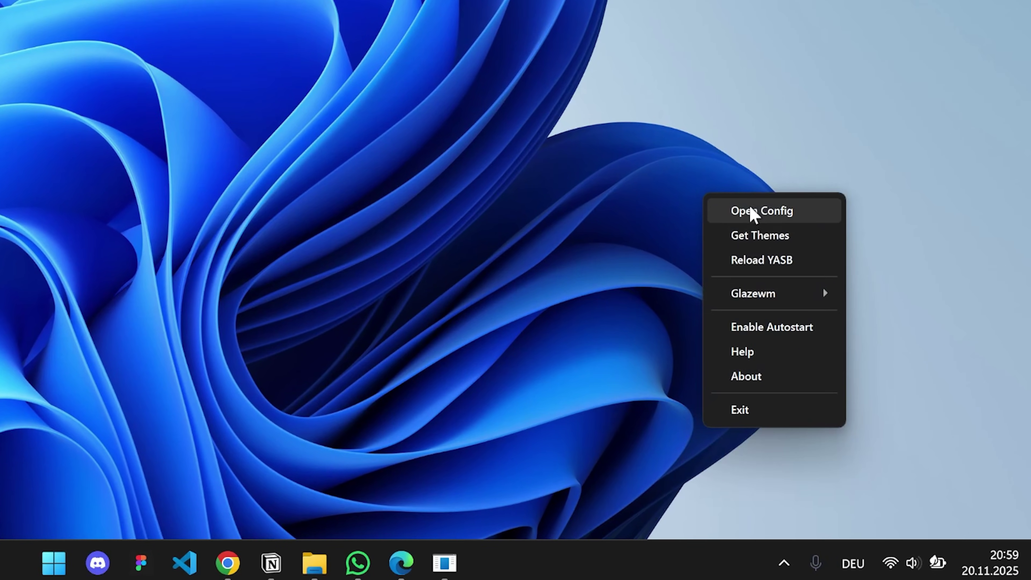
pyautogui.click(783, 254)
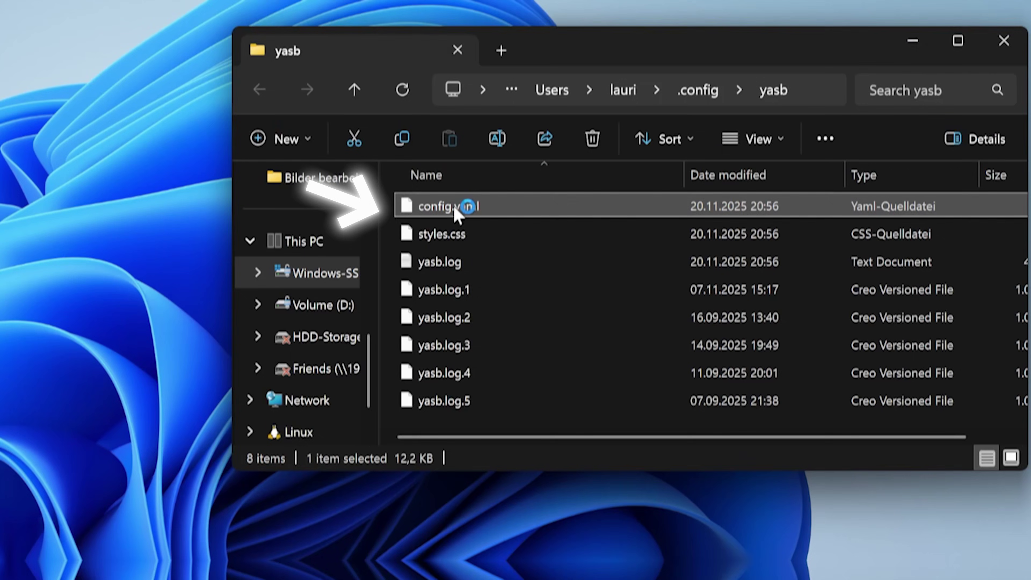
pyautogui.doubleClick(457, 210)
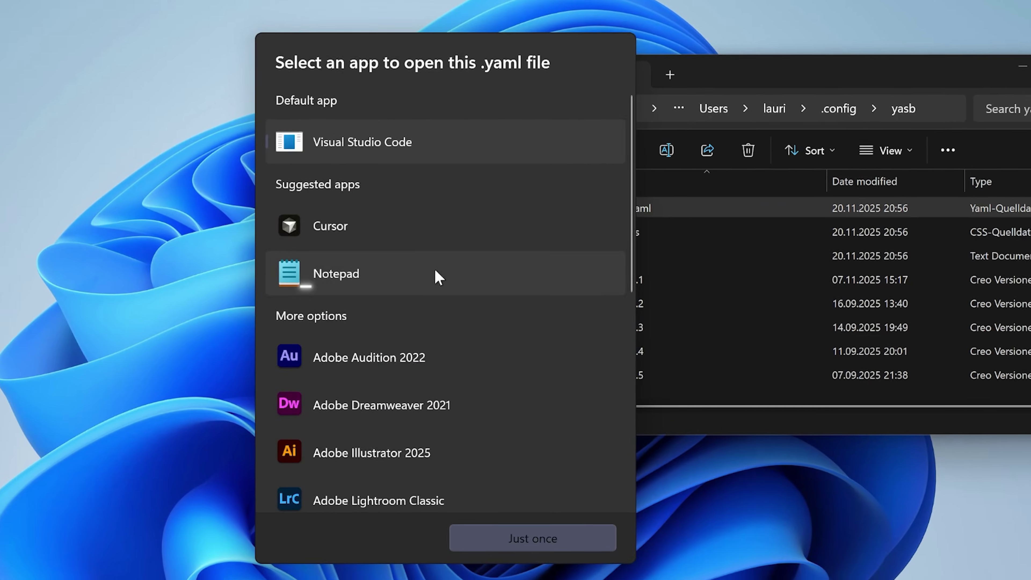
pyautogui.click(437, 270)
pyautogui.click(552, 539)
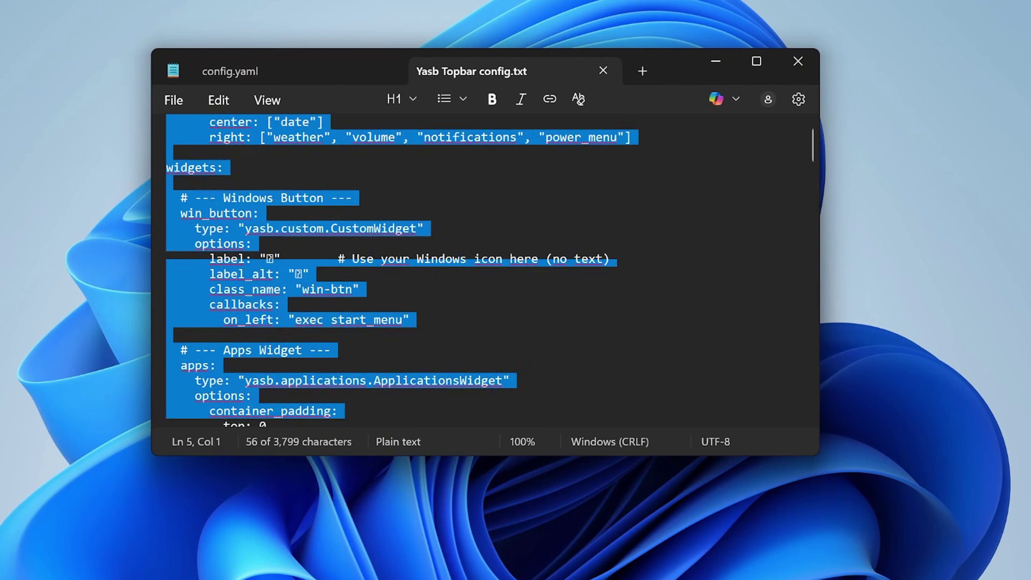
# - Replace the entire contents of config.yaml with the text of Yasb Topbar config.txt and save the file
pyautogui.hotkey('ctrl', 'a')
pyautogui.hotkey('ctrl', 'c')
pyautogui.click(300, 109)
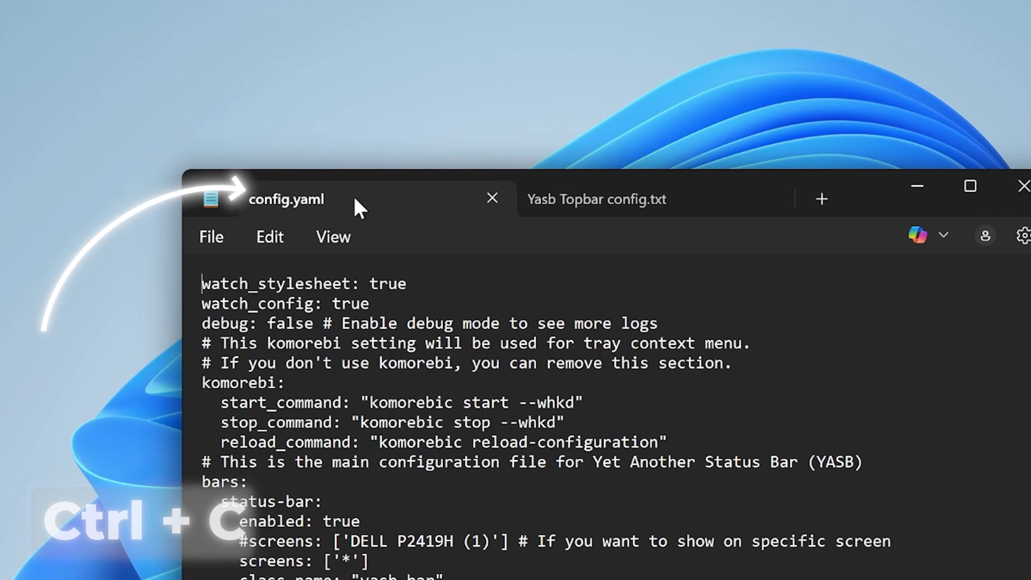
pyautogui.hotkey('ctrl', 'a')
pyautogui.press('Delete')
pyautogui.hotkey('ctrl', 'v')
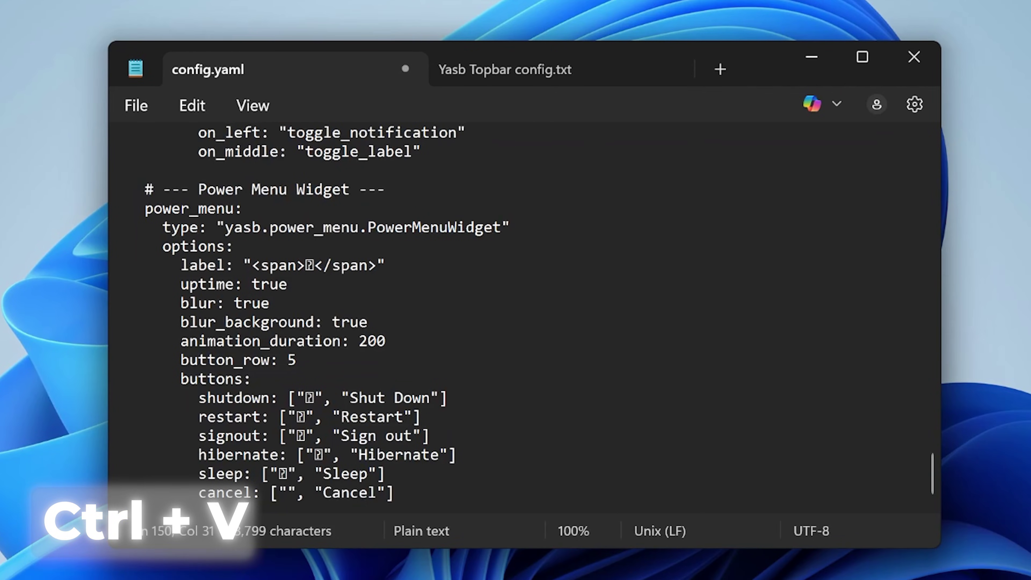
pyautogui.click(136, 105)
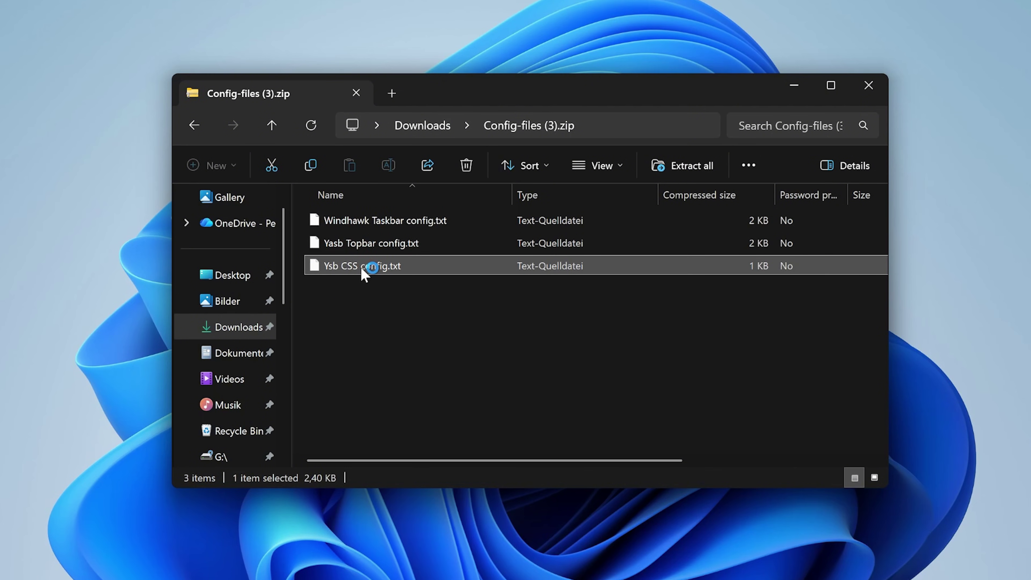
# - Open Ysb CSS config.txt and YASB's styles.css in Notepad, and select all of the text in styles.css
pyautogui.moveTo(211, 142); pyautogui.dragTo(259, 164)
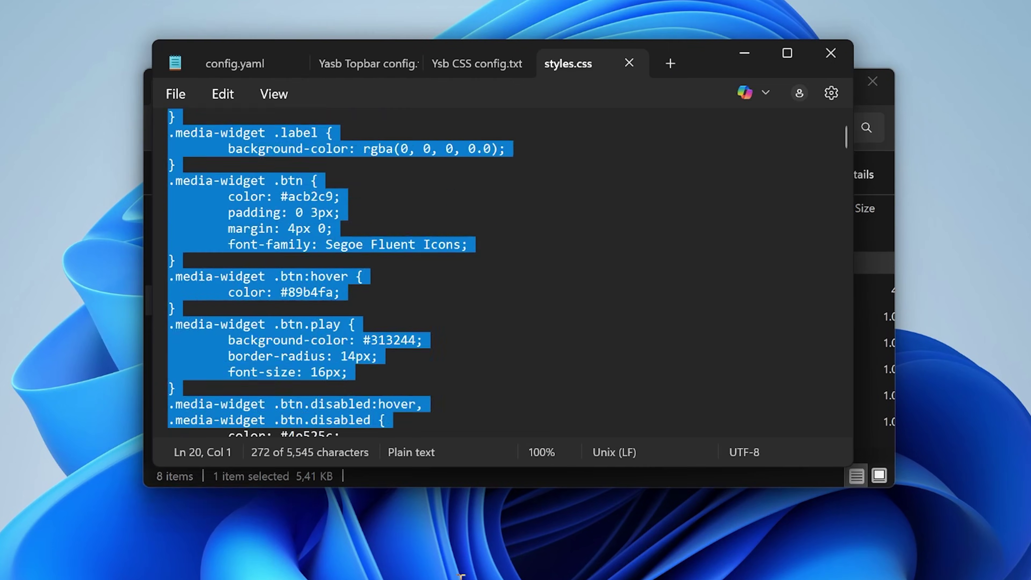
pyautogui.hotkey('ctrl', 'a')
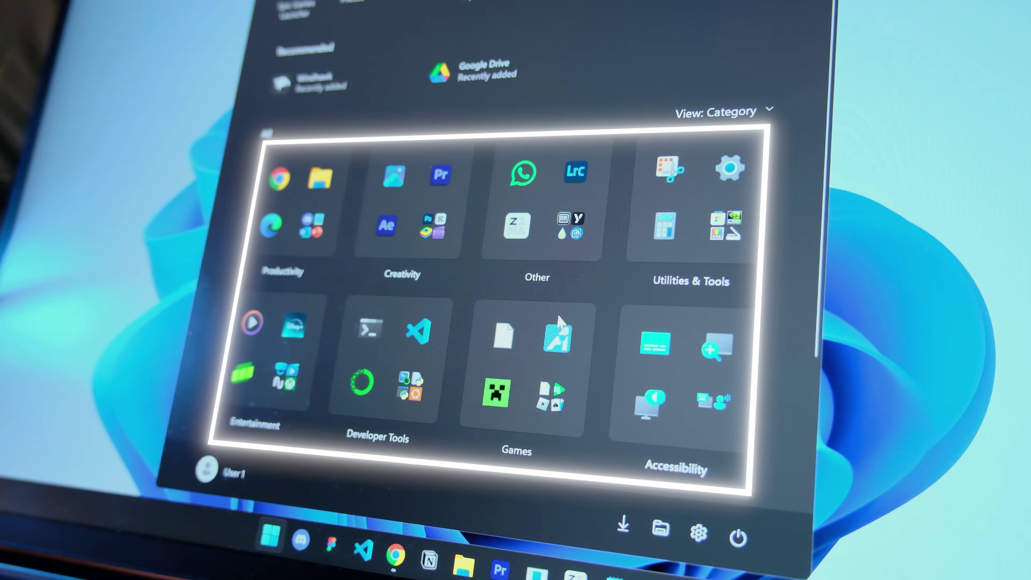
pyautogui.click(575, 225)
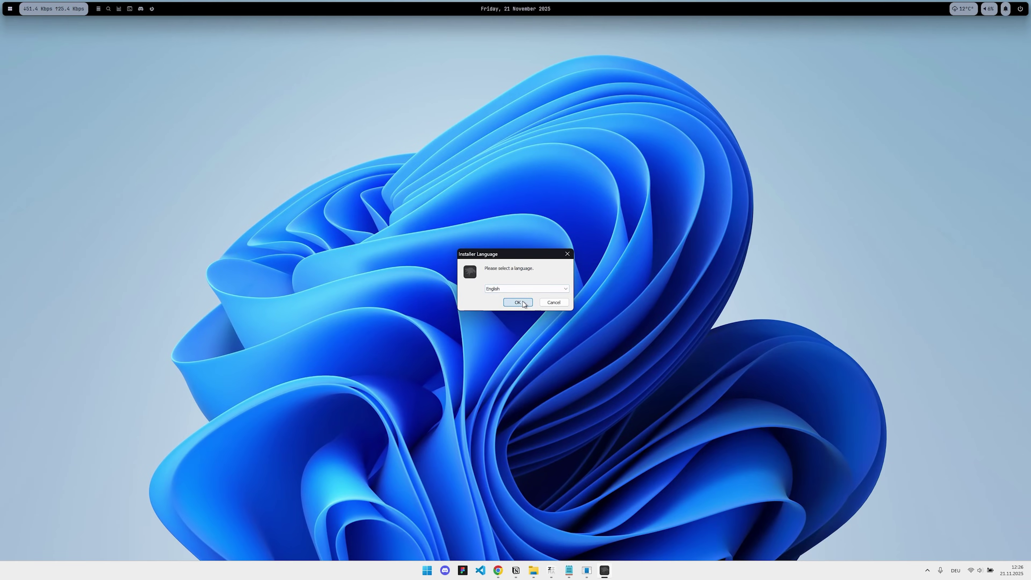
# - Set up Windhawk v1.6 in English as a standard installation with all components, and browse for its destination folder
pyautogui.click(522, 301)
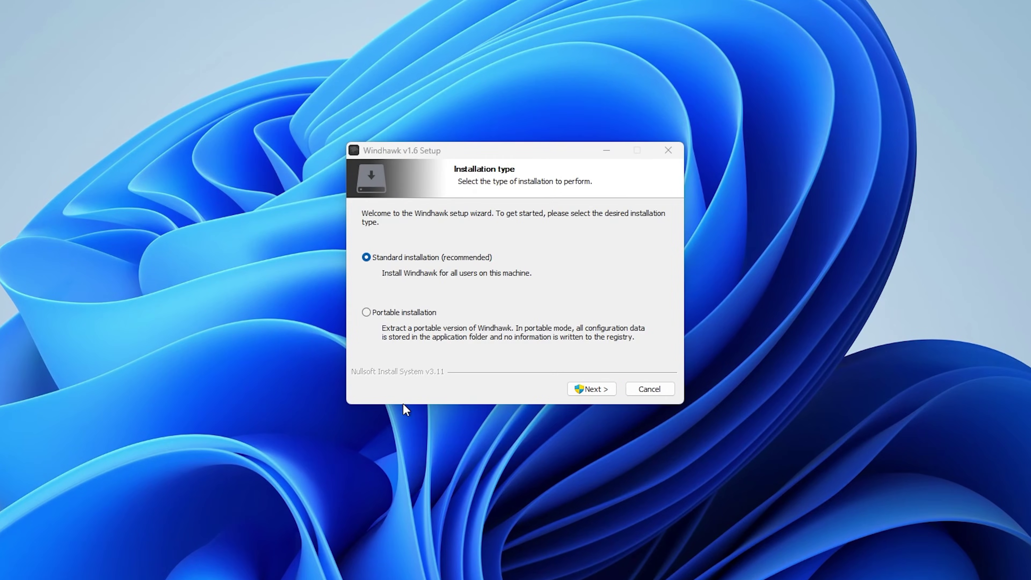
pyautogui.click(580, 374)
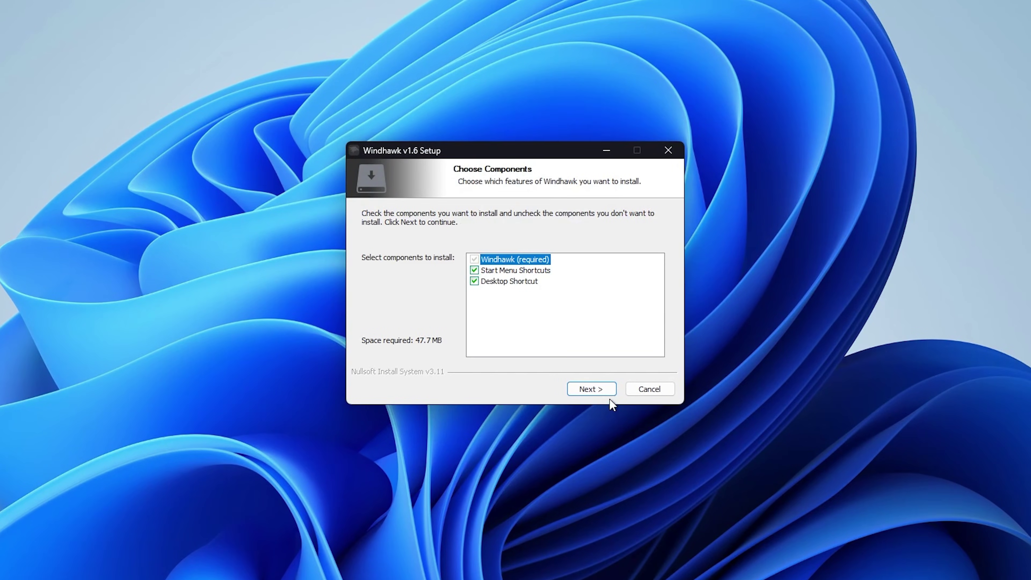
pyautogui.click(582, 373)
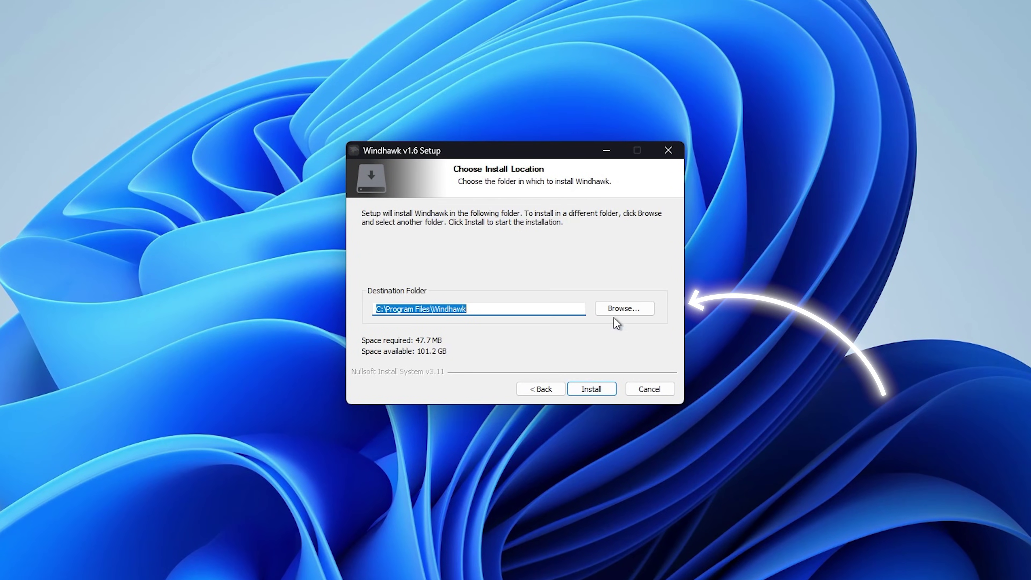
pyautogui.click(606, 308)
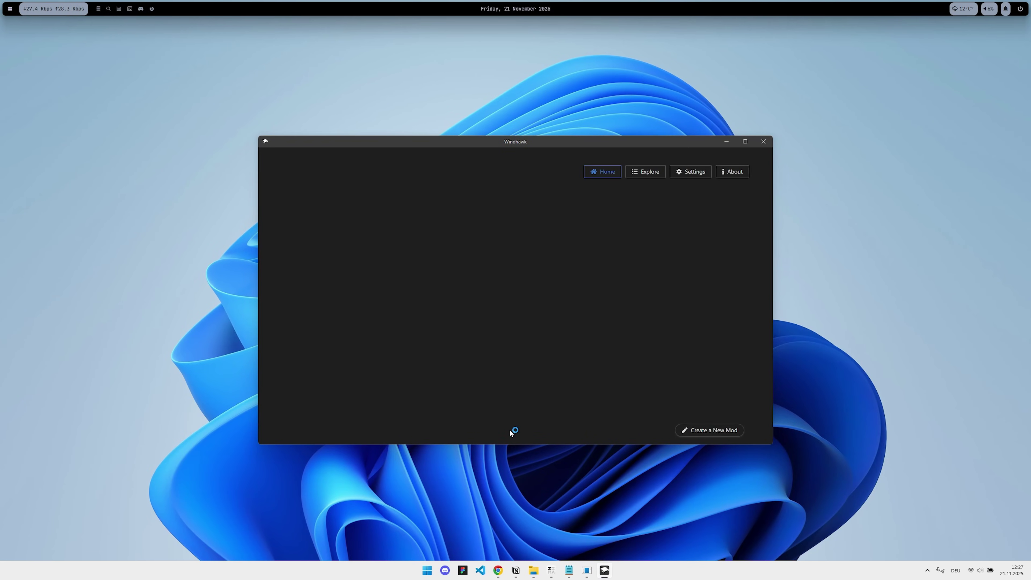
# - Install the Windows 11 Start Menu Styler mod from Windhawk's featured mods
pyautogui.scroll(-1, 508, 426)
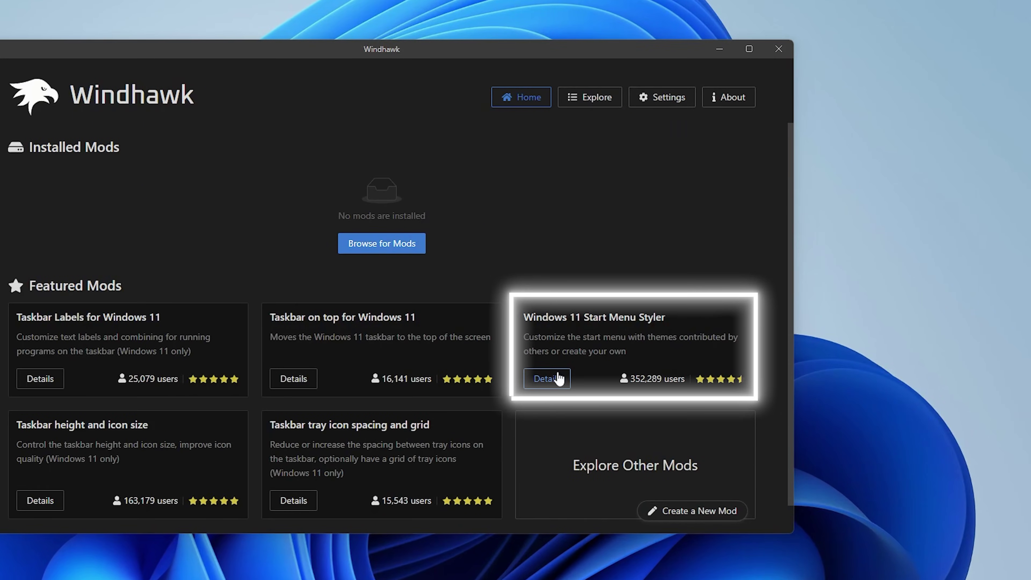
pyautogui.click(557, 378)
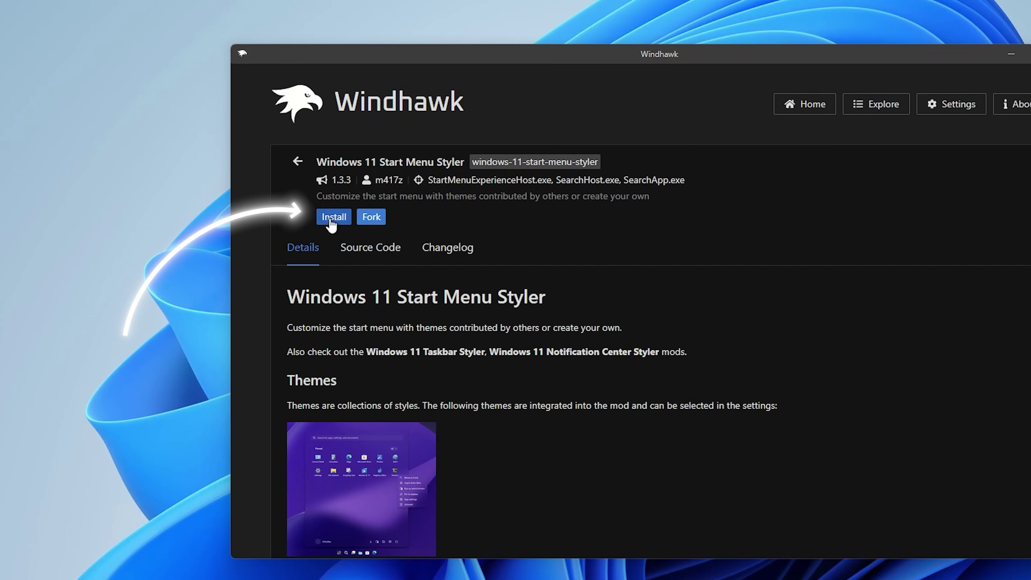
pyautogui.click(334, 219)
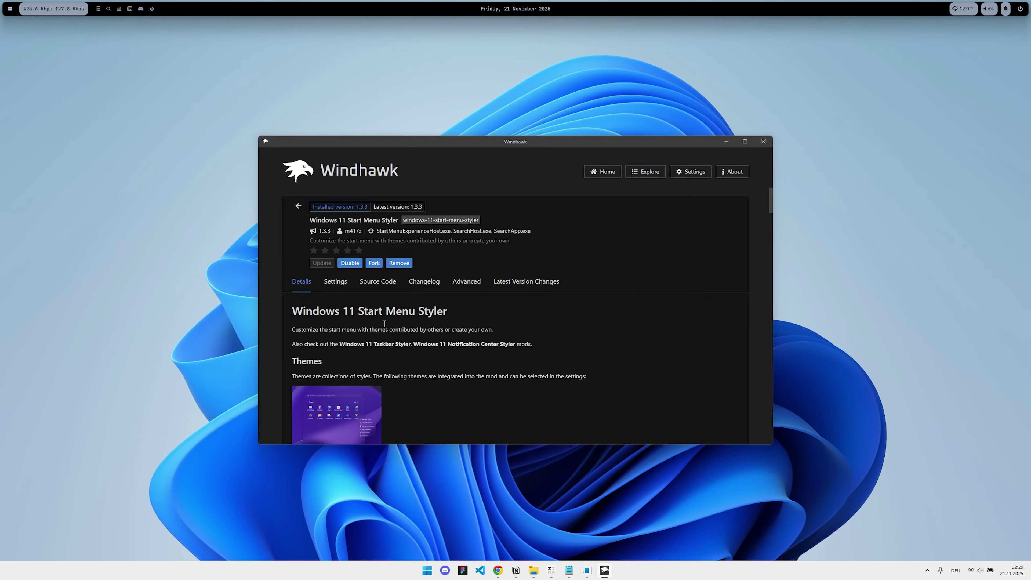
# - Set the theme of the Windows 11 Start Menu Styler mod to TranslucentStartMenu
pyautogui.click(335, 281)
pyautogui.click(336, 355)
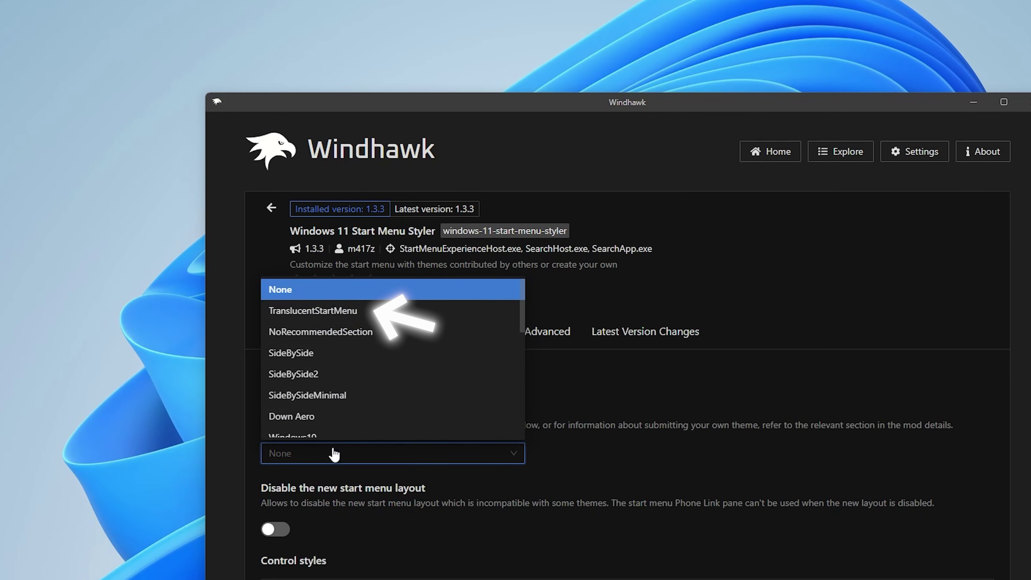
pyautogui.click(305, 310)
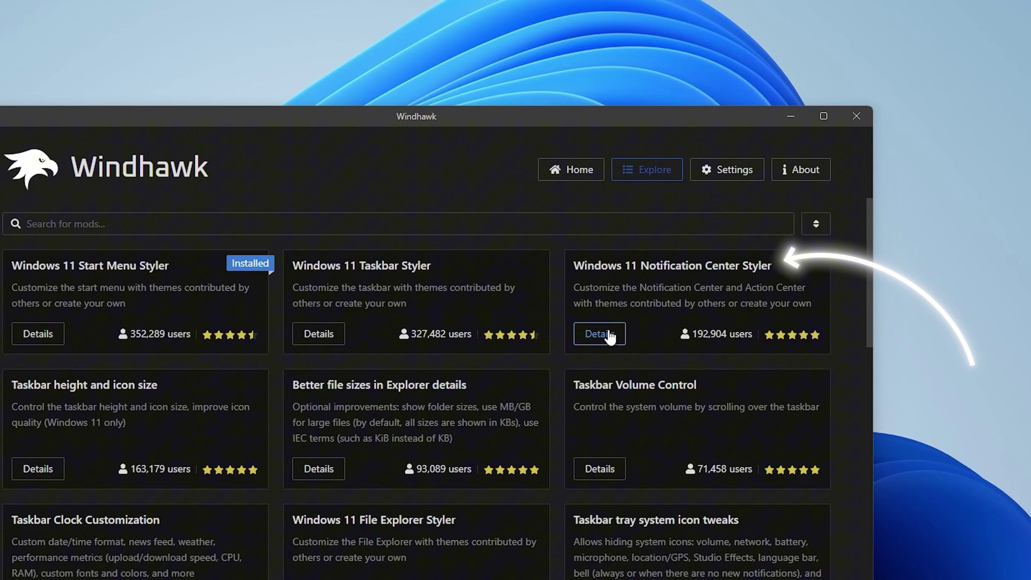
# - Install the Windows 11 Notification Center Styler mod, accepting the risk notice
pyautogui.click(777, 224)
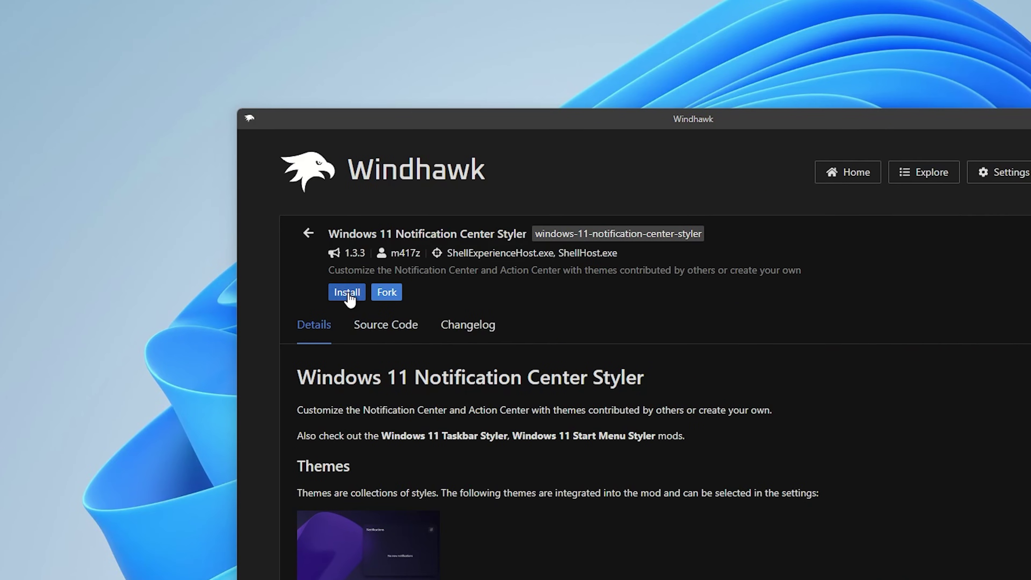
pyautogui.click(243, 299)
pyautogui.click(678, 425)
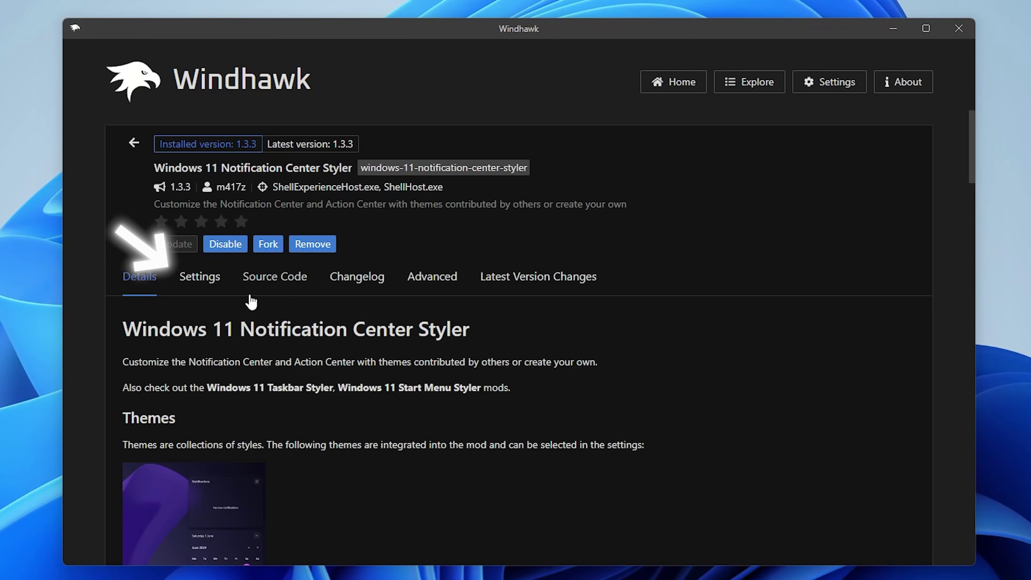
# - Set the theme of the Windows 11 Notification Center Styler mod to WindowGlass (Alternative)
pyautogui.click(211, 287)
pyautogui.click(270, 406)
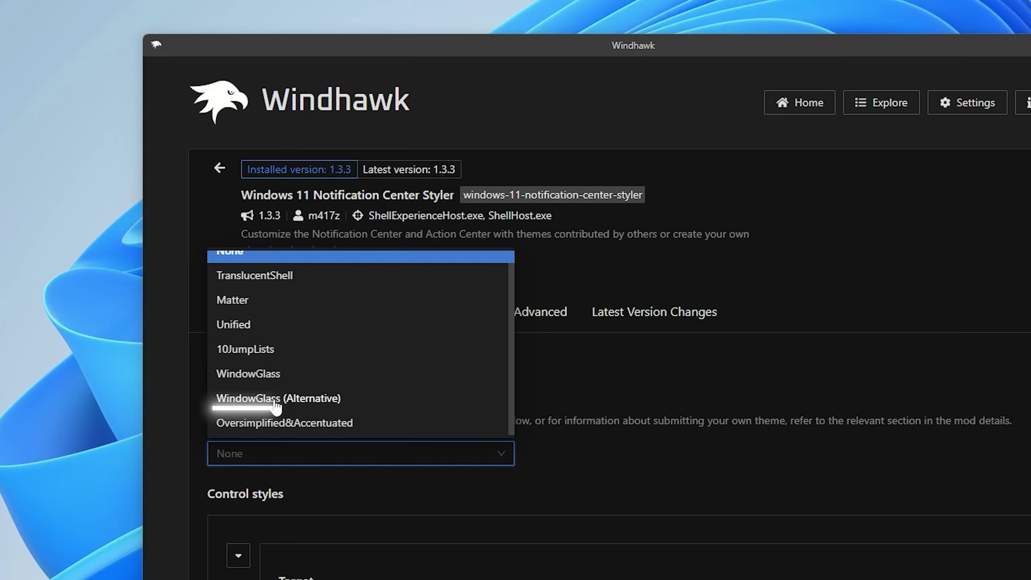
pyautogui.click(276, 398)
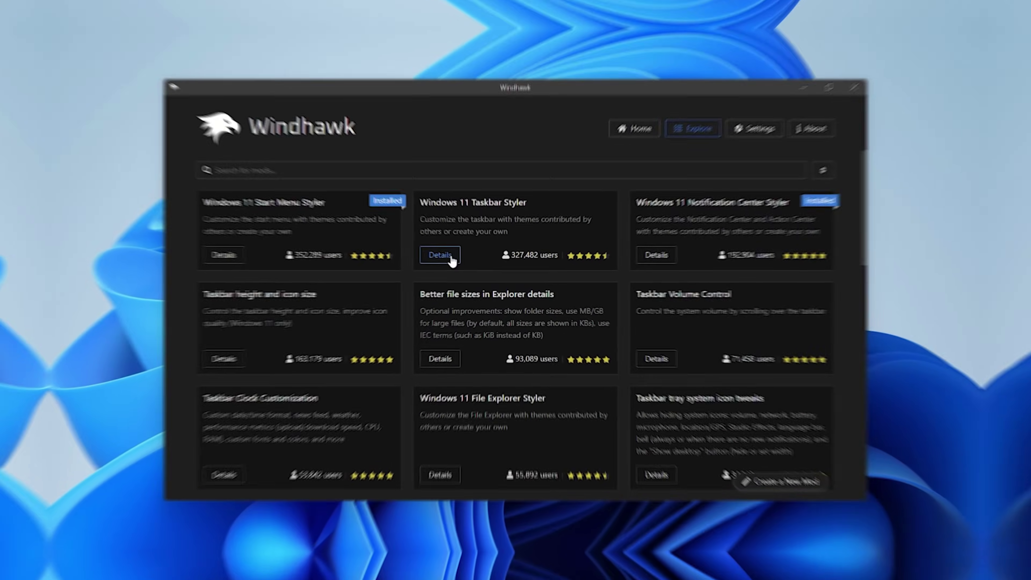
# - Install the Windows 11 Taskbar Styler mod, accepting the risk notice
pyautogui.click(450, 256)
pyautogui.click(212, 215)
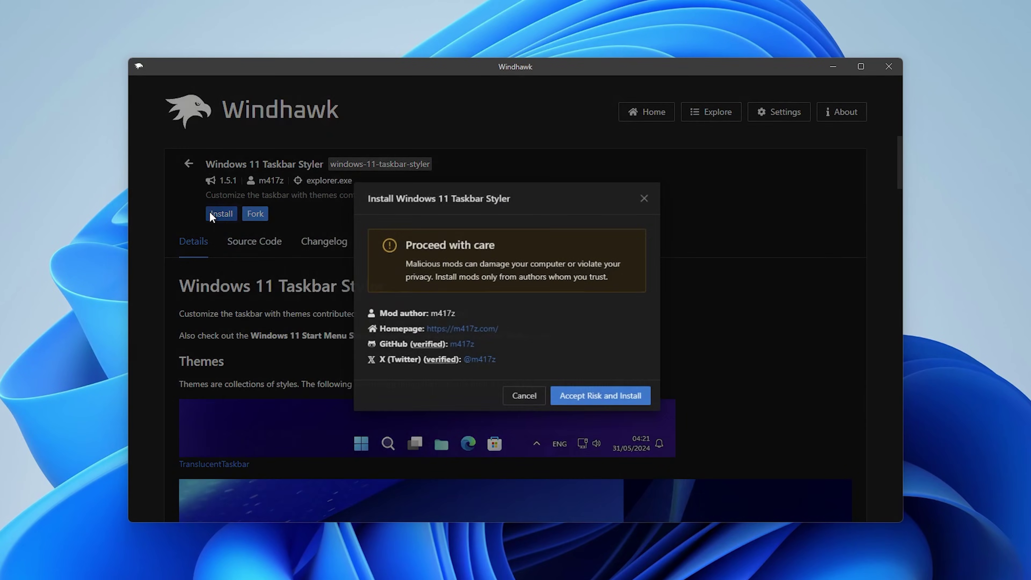
pyautogui.click(580, 402)
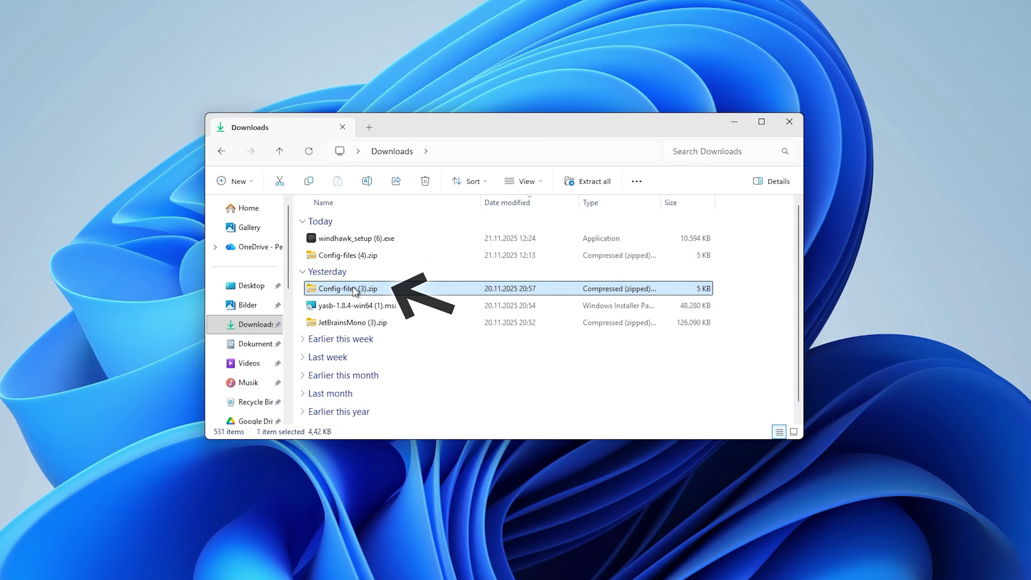
# - Open Windhawk Taskbar config.txt from Config-files (3).zip in Downloads and copy all of its text
pyautogui.doubleClick(353, 286)
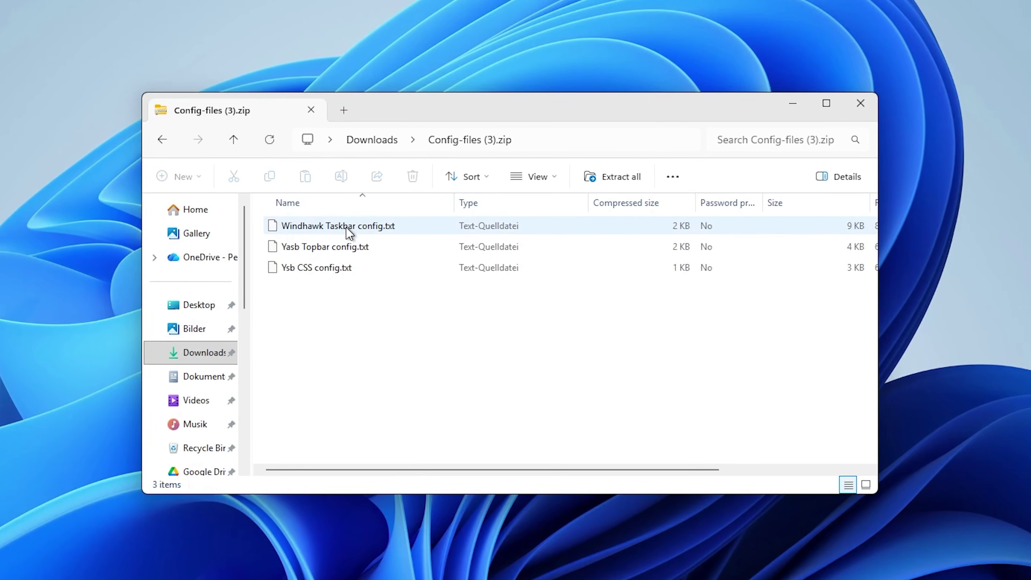
pyautogui.click(365, 224)
pyautogui.hotkey('ctrl', 'a')
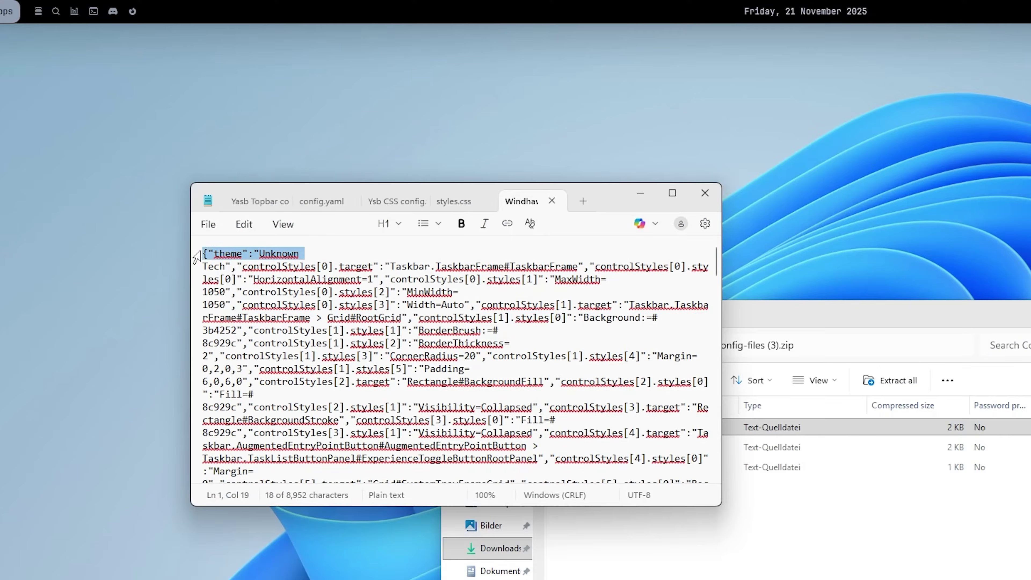
pyautogui.hotkey('ctrl', 'c')
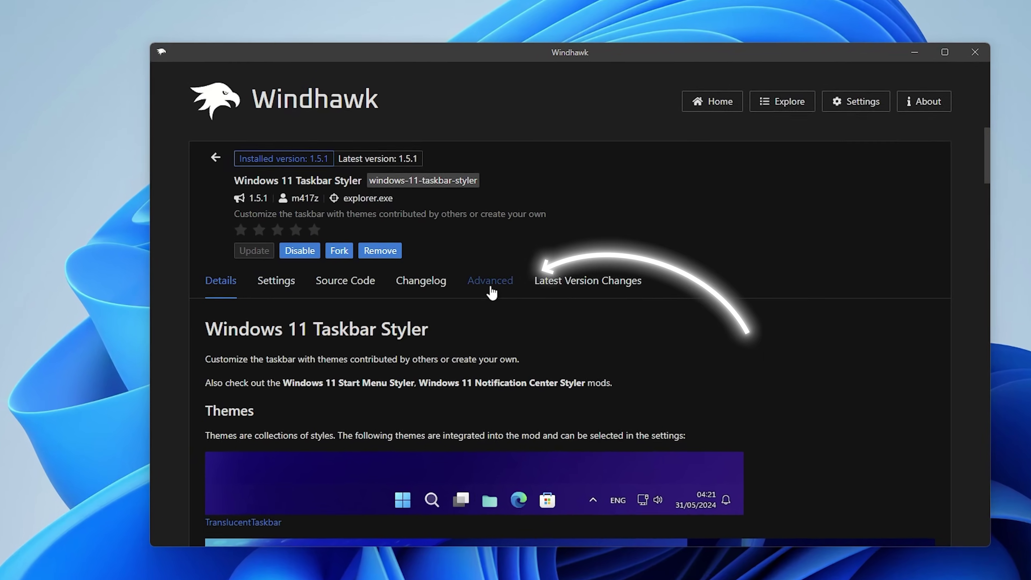
# - In Windhawk, replace the Taskbar Styler's advanced mod settings with the copied configuration and save them
pyautogui.click(472, 284)
pyautogui.scroll(-2, 467, 334)
pyautogui.hotkey('ctrl', 'a')
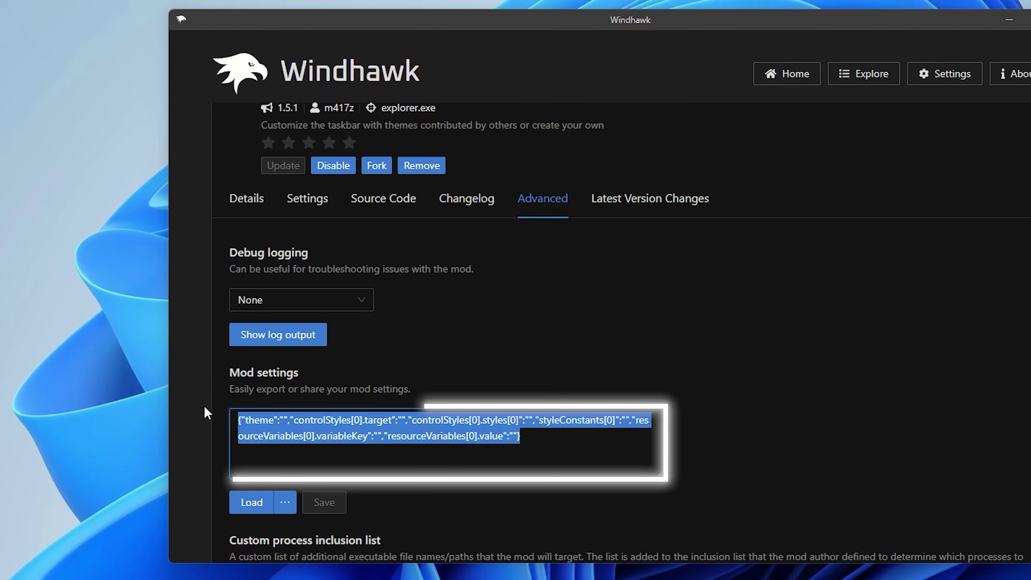
pyautogui.press('BackSpace')
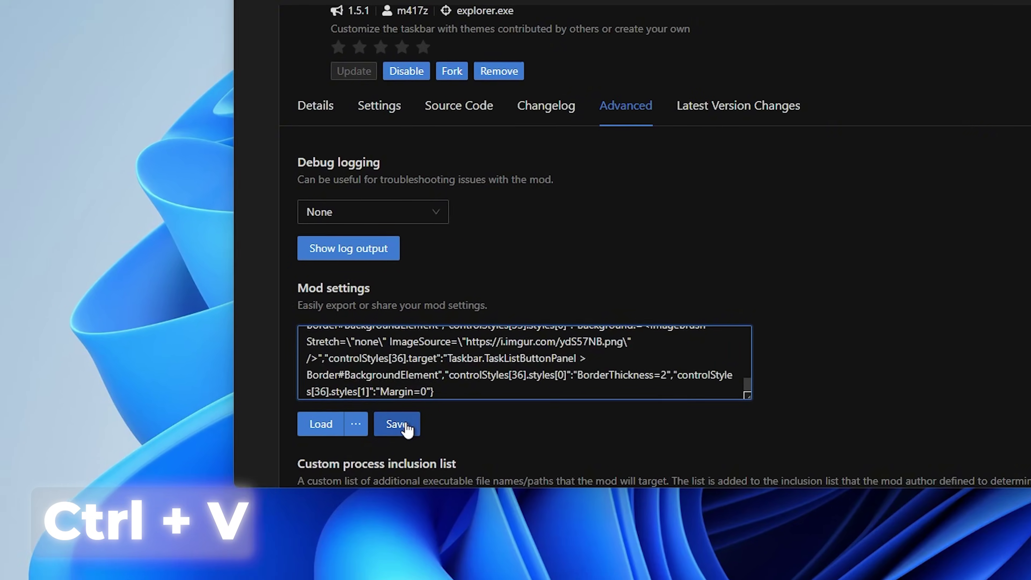
pyautogui.click(330, 500)
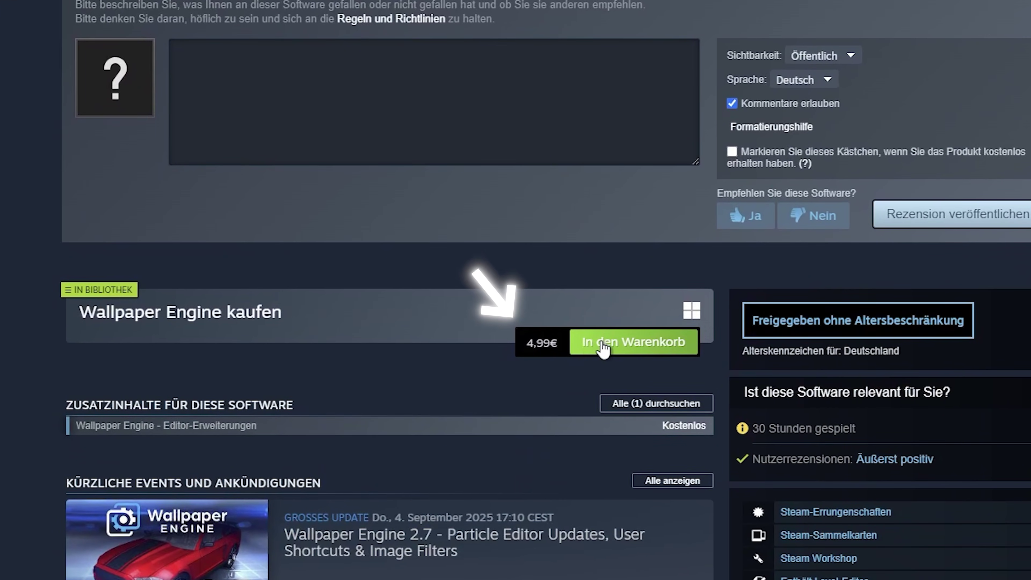
# - In Steam, add Wallpaper Engine to the shopping cart and search the store for wallpaper
pyautogui.click(604, 345)
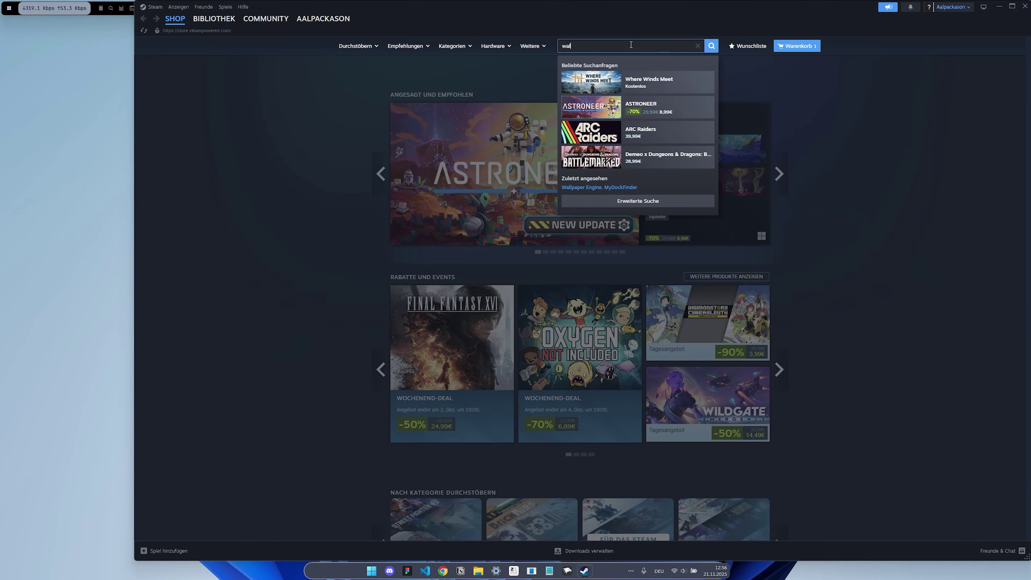
pyautogui.write('llpaper')
pyautogui.click(542, 366)
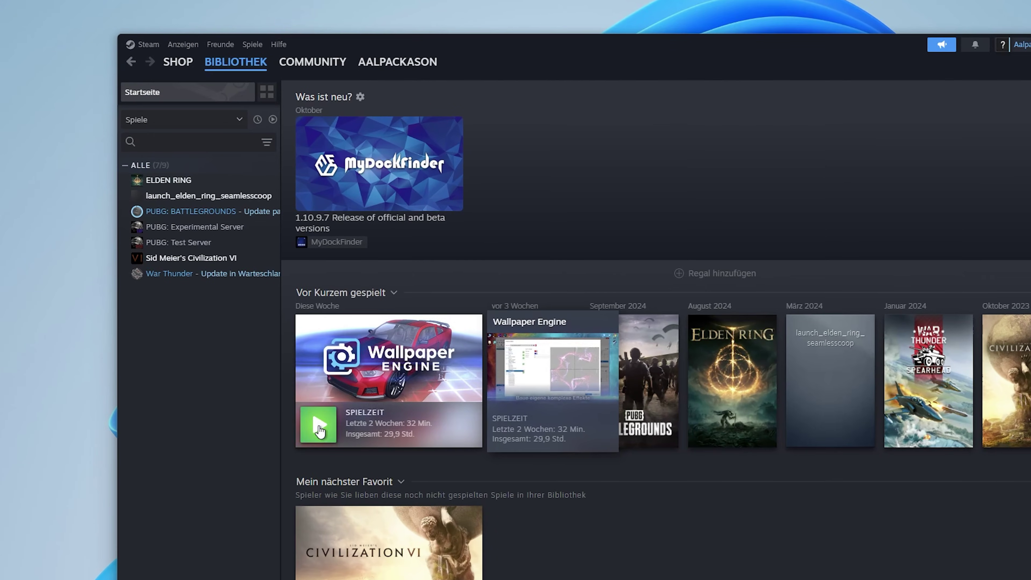
# - Launch Wallpaper Engine from the Steam library and browse its Discover wallpaper collections
pyautogui.click(313, 350)
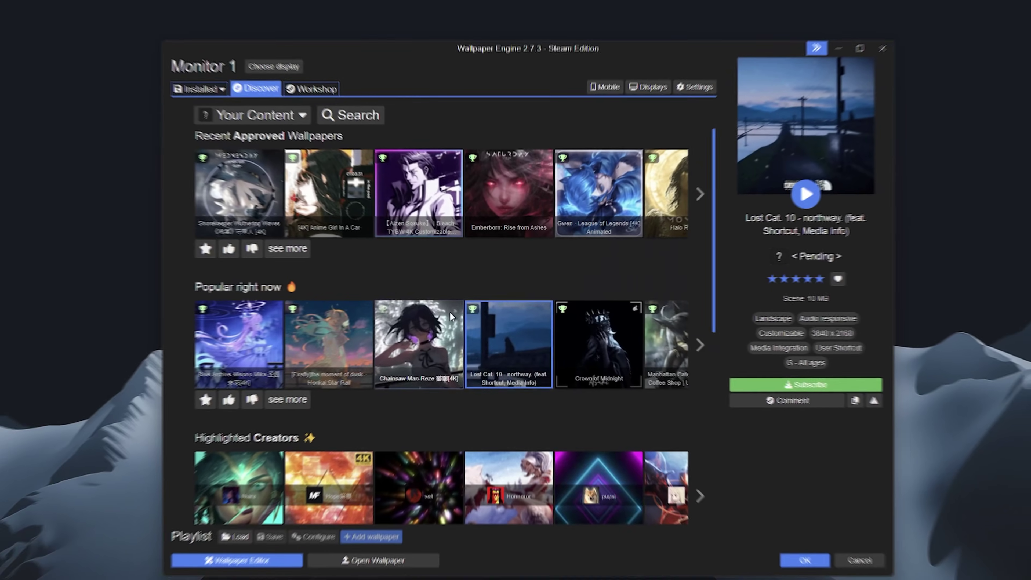
pyautogui.scroll(-5, 450, 313)
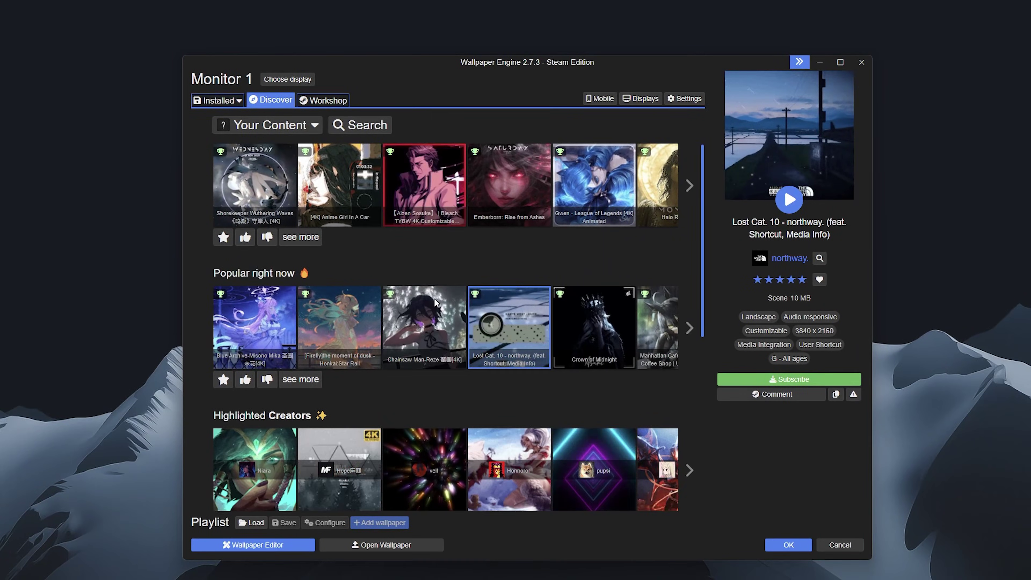
pyautogui.scroll(-10, 422, 288)
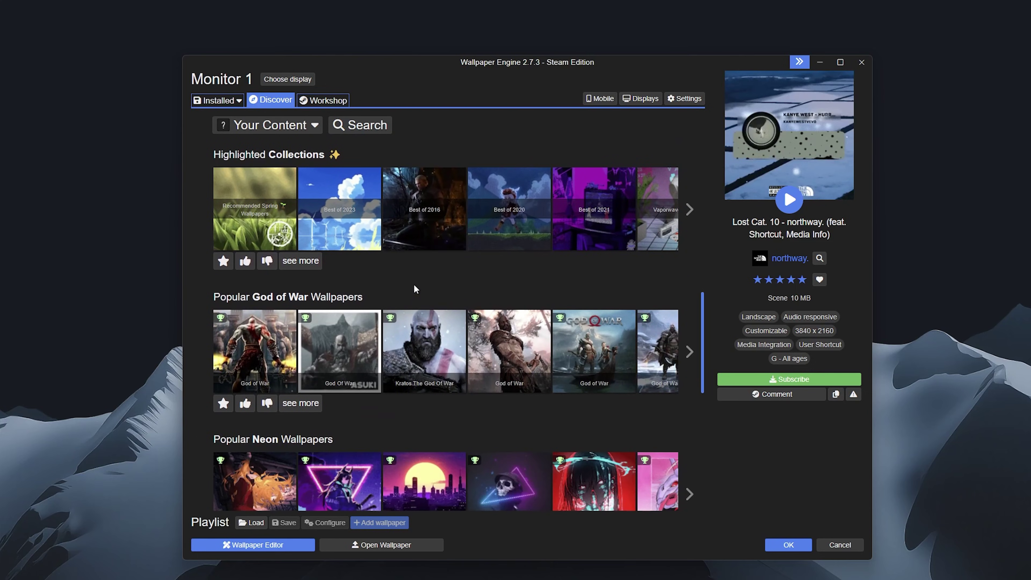
pyautogui.scroll(-4, 416, 289)
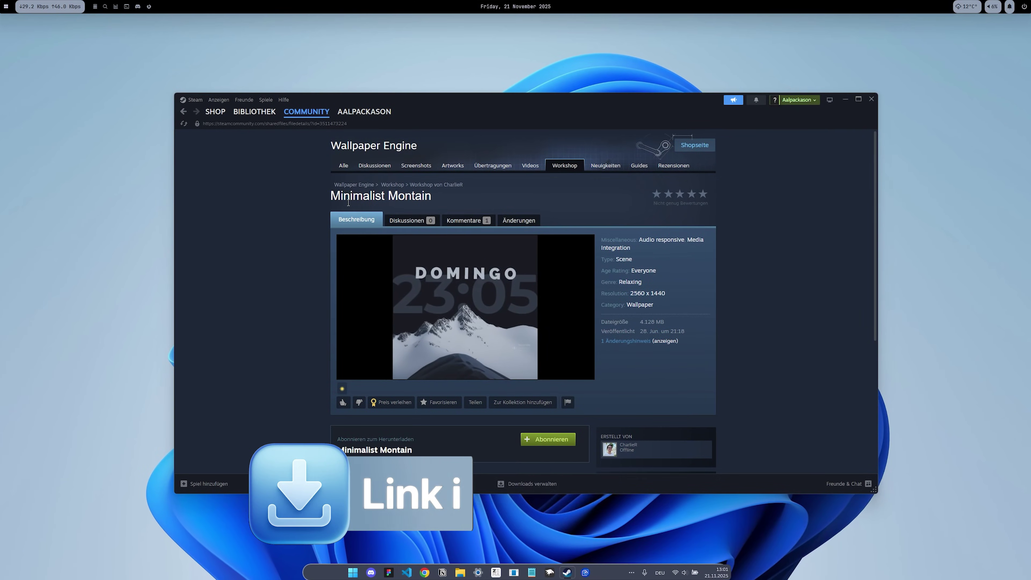
# - Look over the Minimalist Montain wallpaper's page in the Steam Workshop
pyautogui.scroll(-5, 539, 226)
pyautogui.scroll(5, 536, 222)
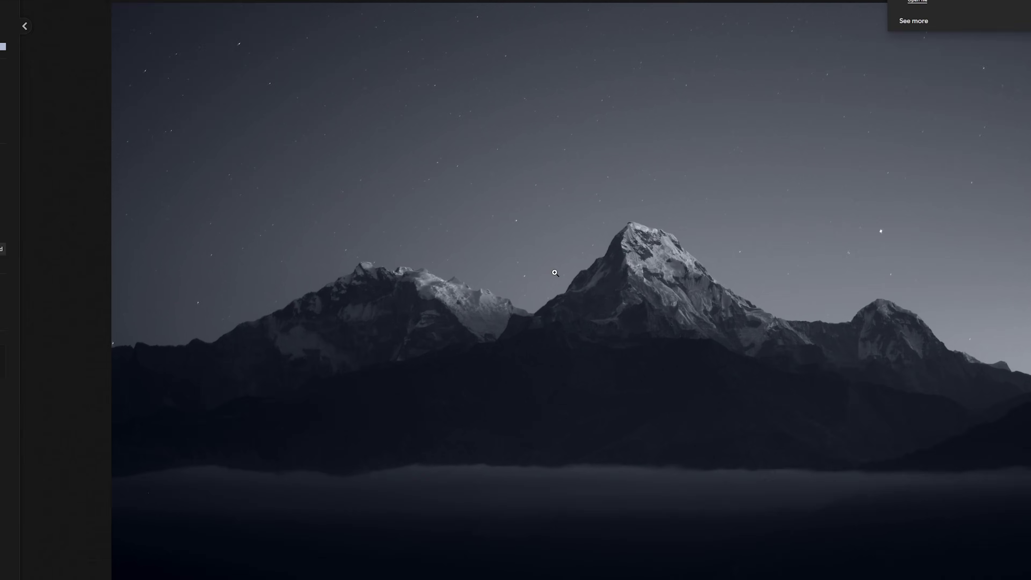
# - Save the mountain image from the browser and set the downloaded wallhaven JPG as the desktop background
pyautogui.rightClick(551, 291)
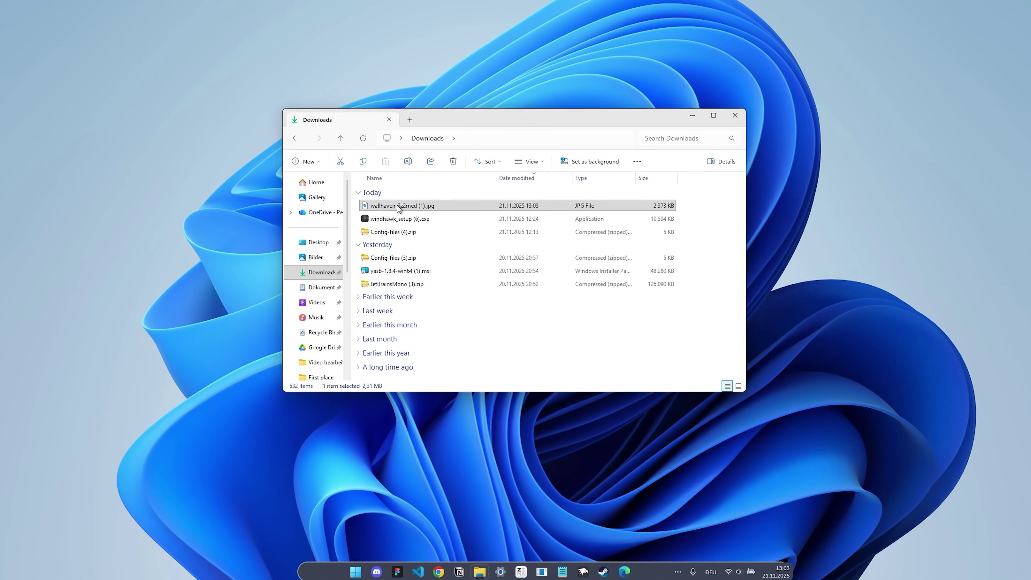
pyautogui.rightClick(406, 215)
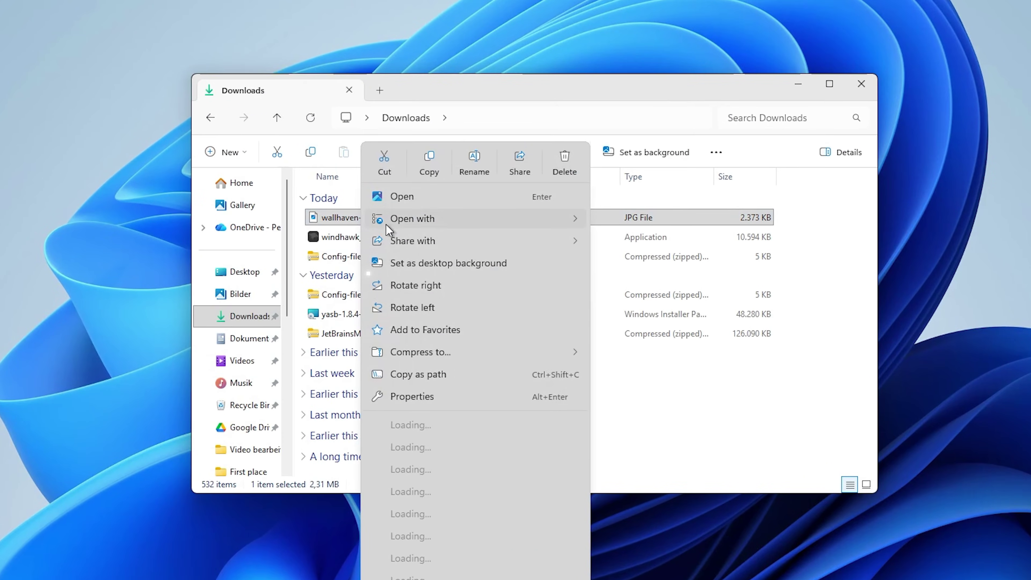
pyautogui.click(431, 264)
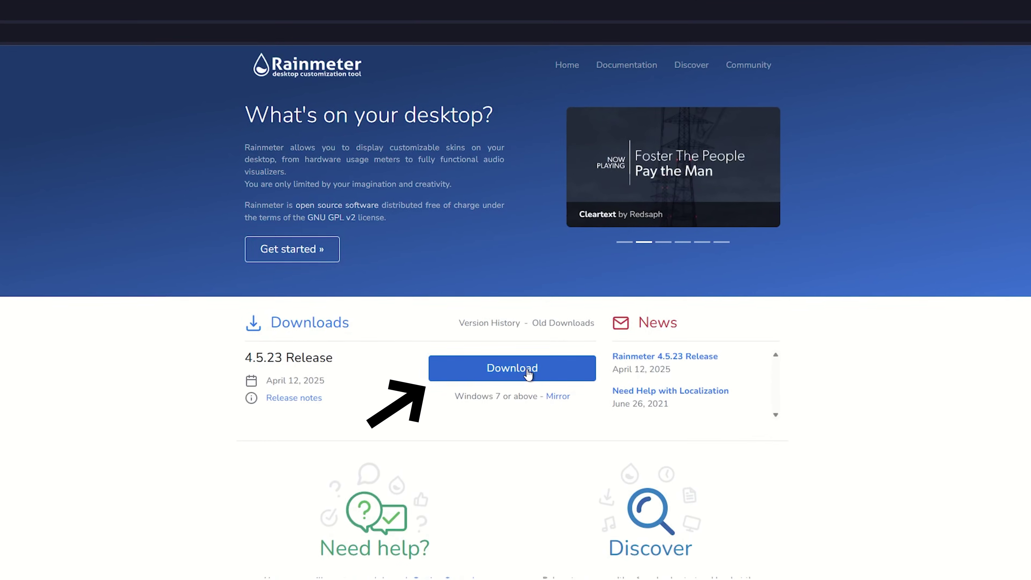
# - Download Rainmeter 4.5.23 from its website and install the SquarePlayer skin package
pyautogui.click(527, 370)
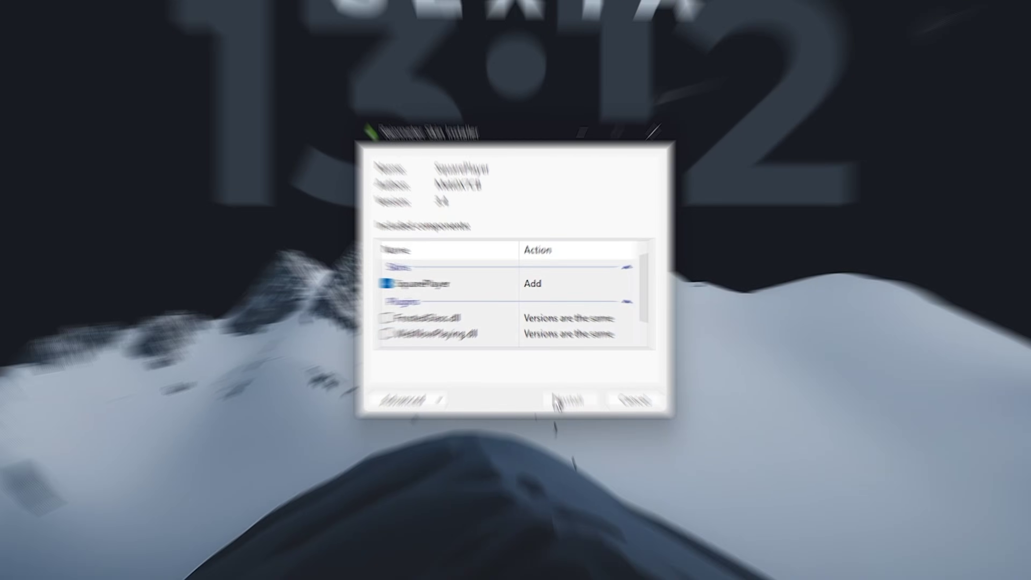
pyautogui.click(536, 346)
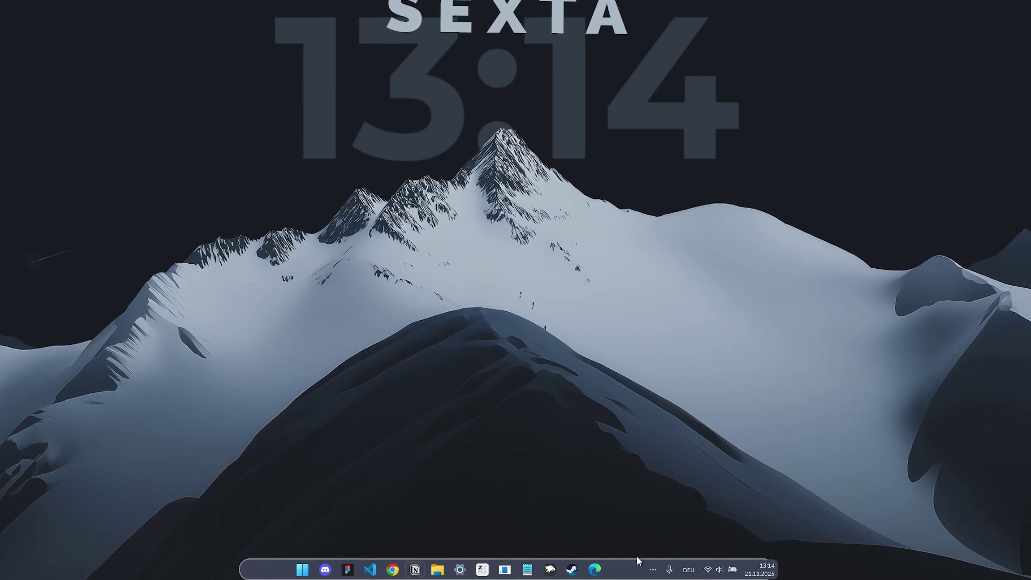
# - Open Rainmeter's skin manager from the system tray and load the SquarePlayerS4.ini skin
pyautogui.click(658, 569)
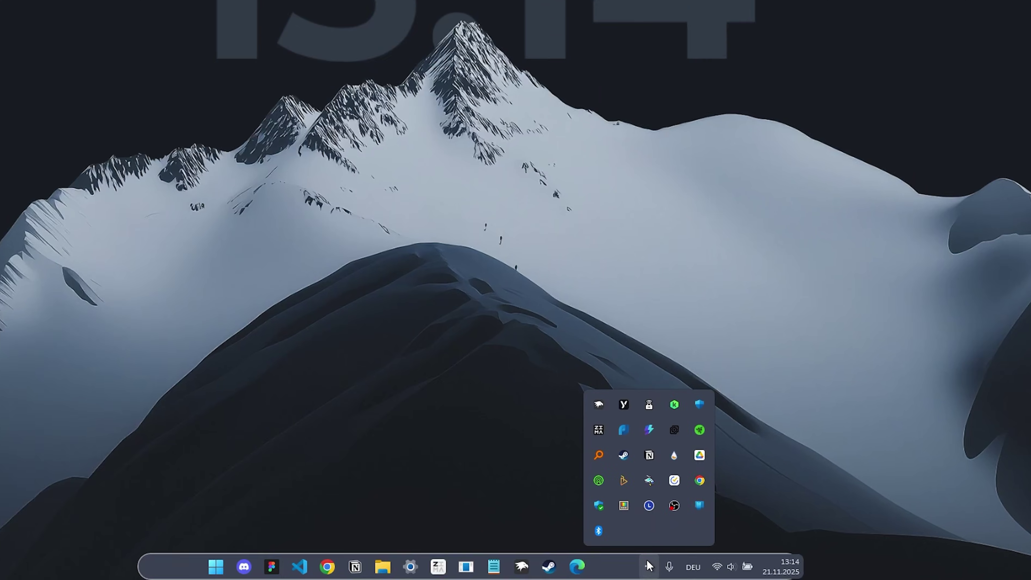
pyautogui.rightClick(666, 421)
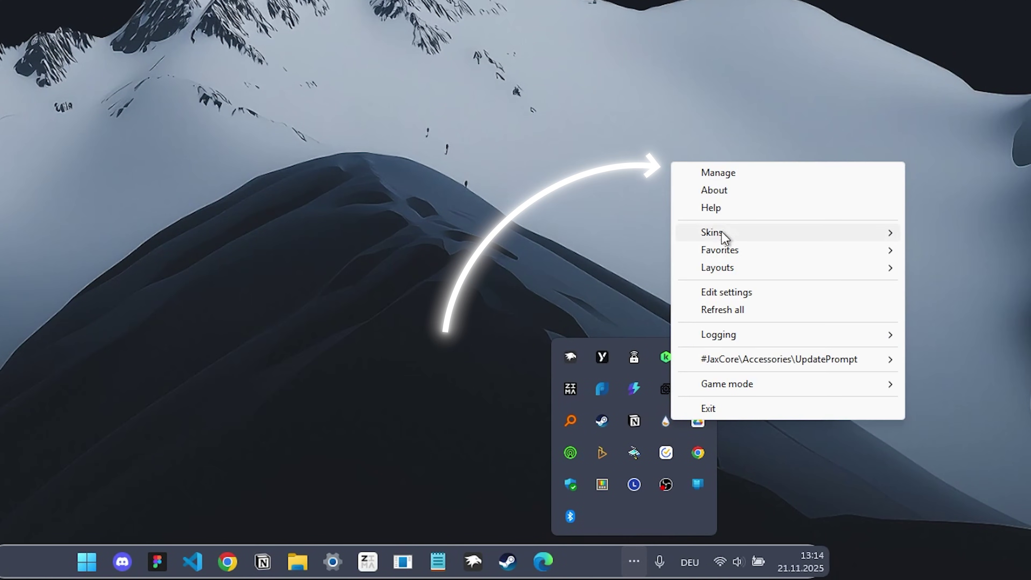
pyautogui.click(715, 178)
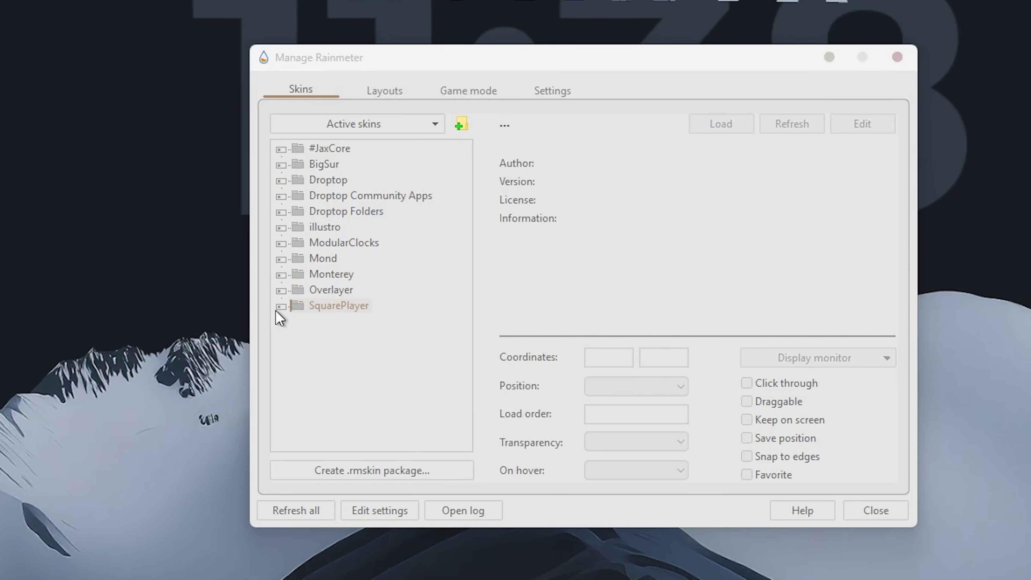
pyautogui.click(311, 287)
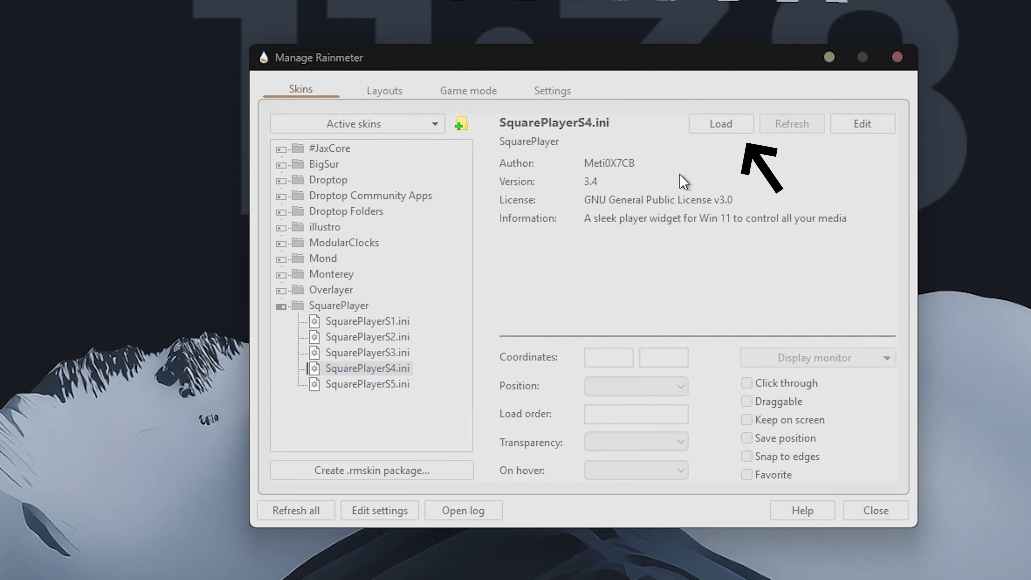
pyautogui.click(719, 128)
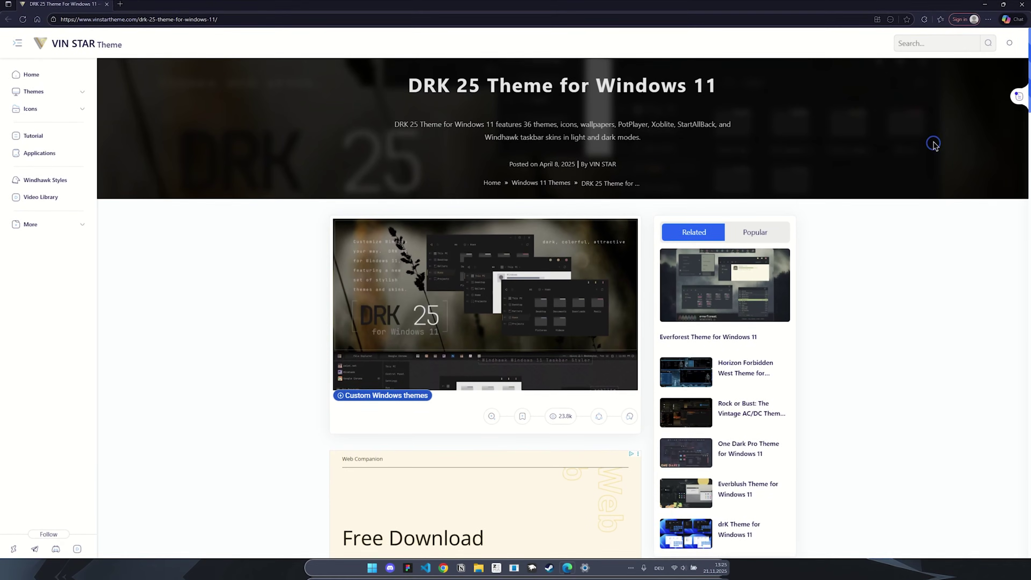
# - Download the DRK 25 Theme for Windows 11 from the VIN STAR Theme page in the browser
pyautogui.scroll(-10, 635, 228)
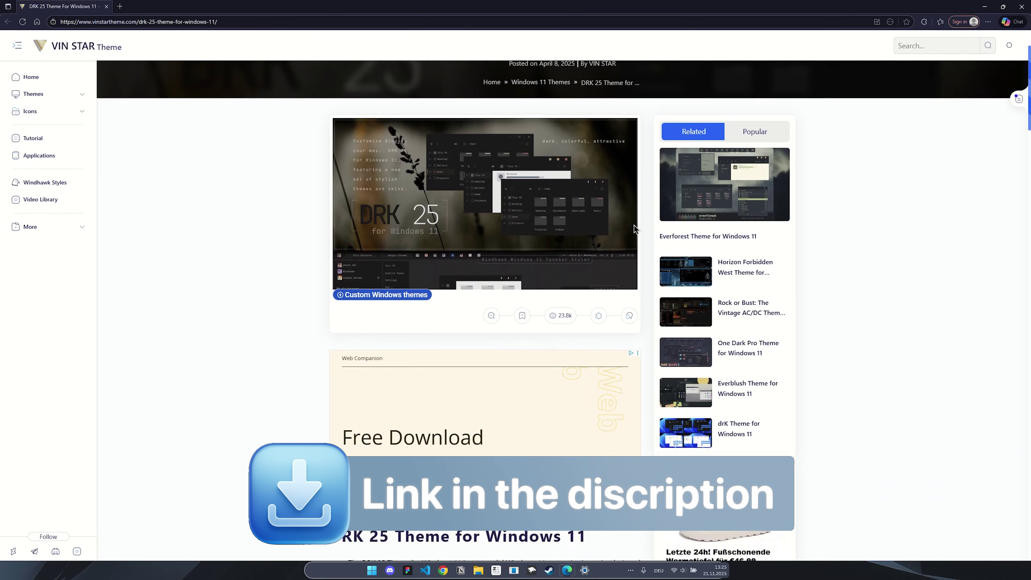
pyautogui.click(591, 375)
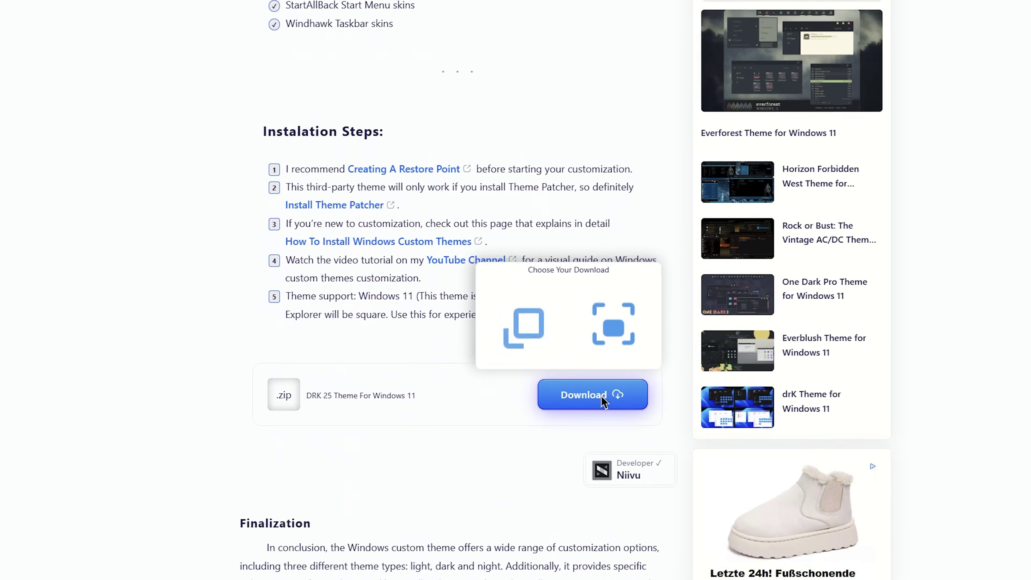
pyautogui.click(527, 321)
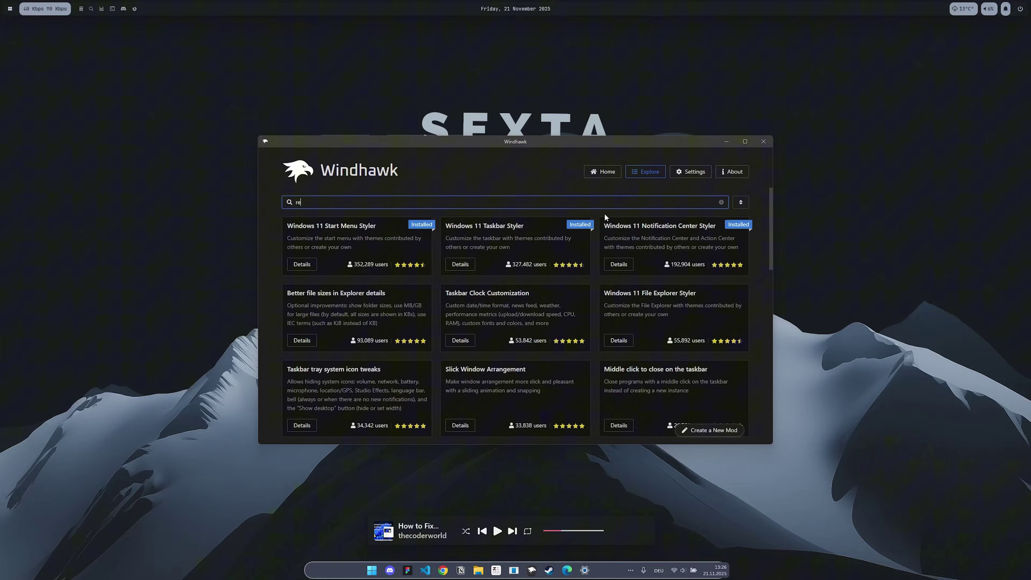
# - In Windhawk, search the mods for res and install Resource Redirect
pyautogui.write('res')
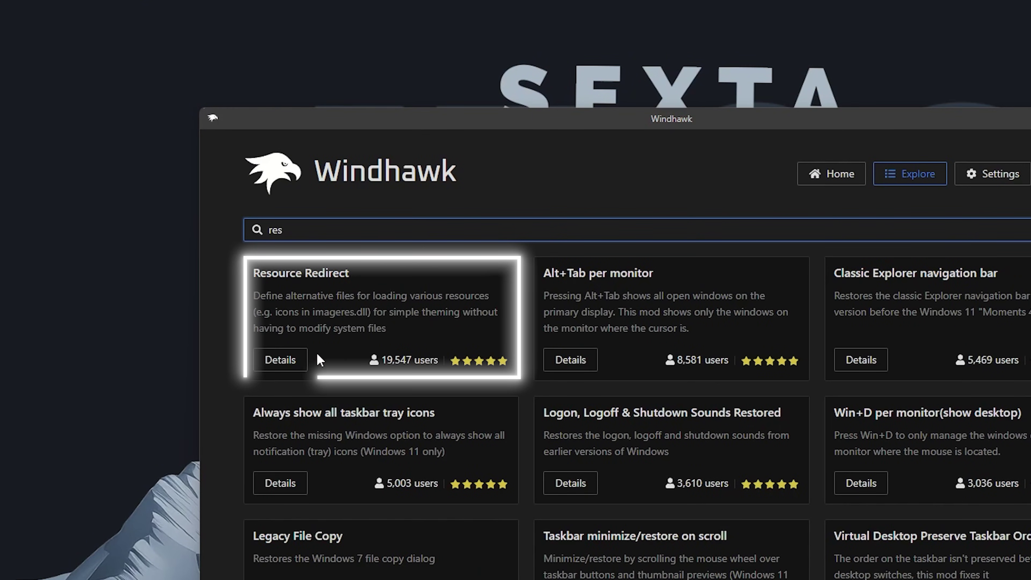
pyautogui.click(304, 360)
pyautogui.click(316, 301)
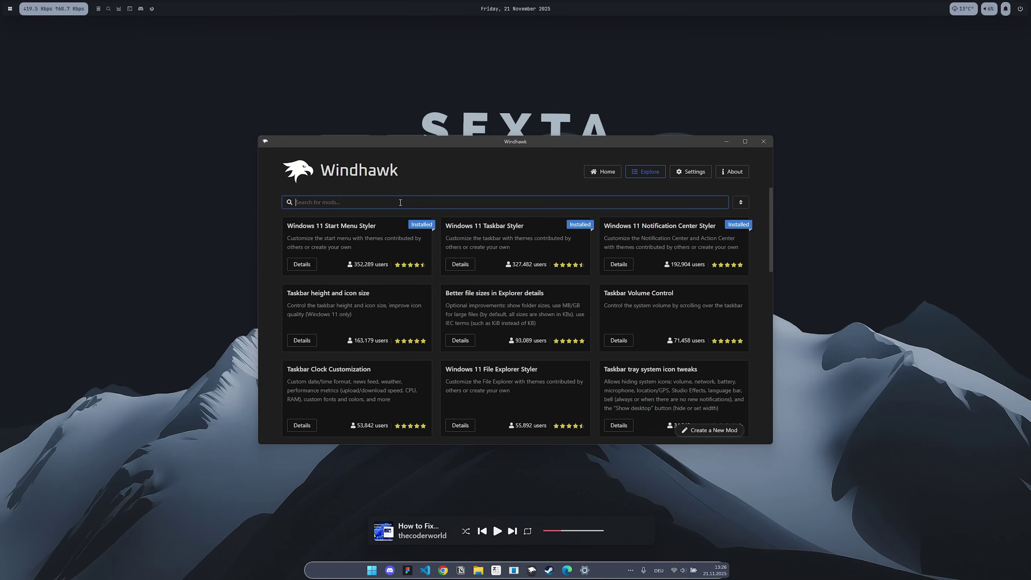
# - Search the Windhawk mods for ux and install UXTheme hook
pyautogui.write('u')
pyautogui.write('x')
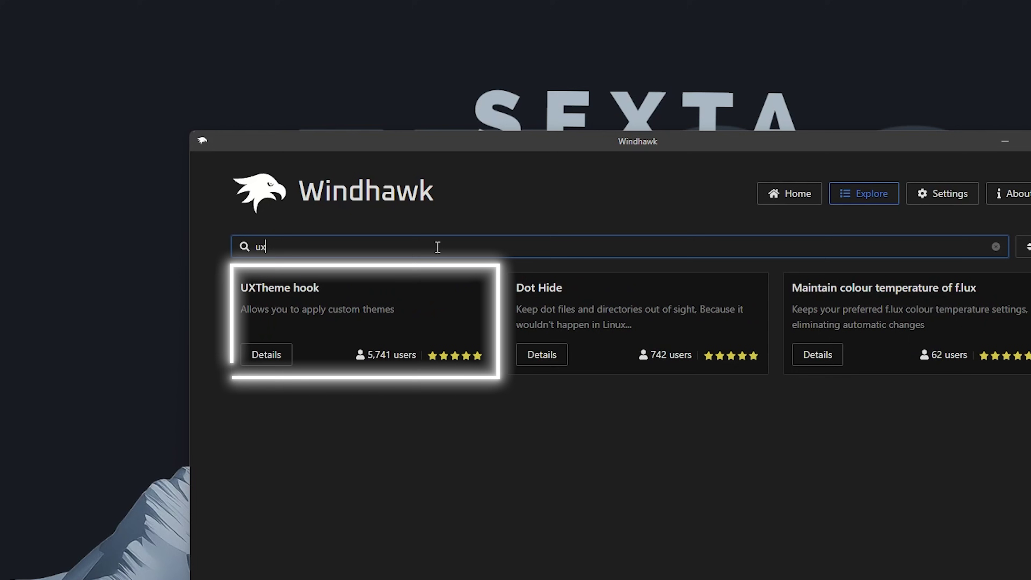
pyautogui.click(421, 291)
pyautogui.click(295, 315)
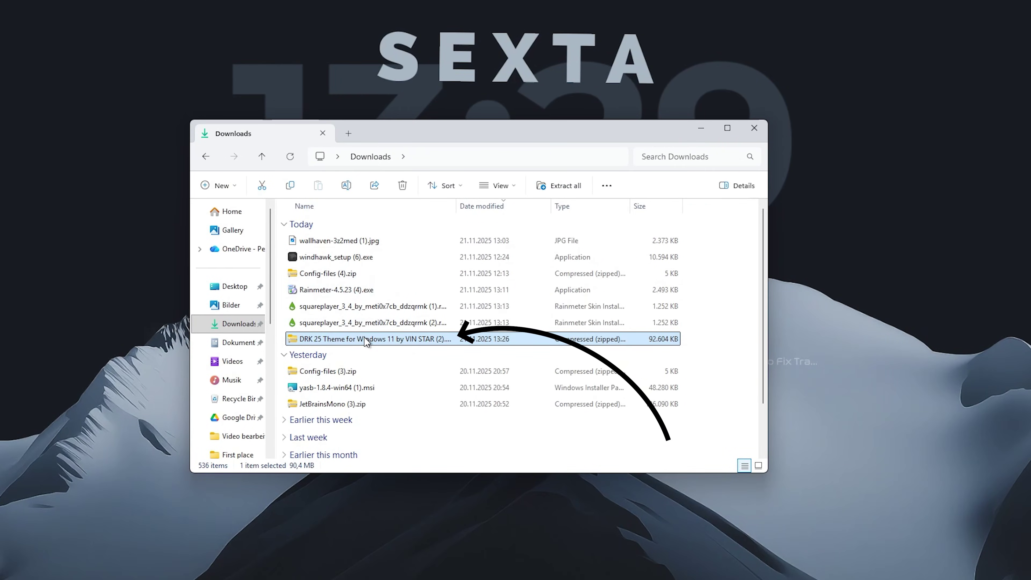
# - Copy the DRK 25 folder from Windhwak Resource Redirect in the downloaded DRK 25 theme archive into D:\Customization\Icons
pyautogui.doubleClick(367, 339)
pyautogui.doubleClick(318, 237)
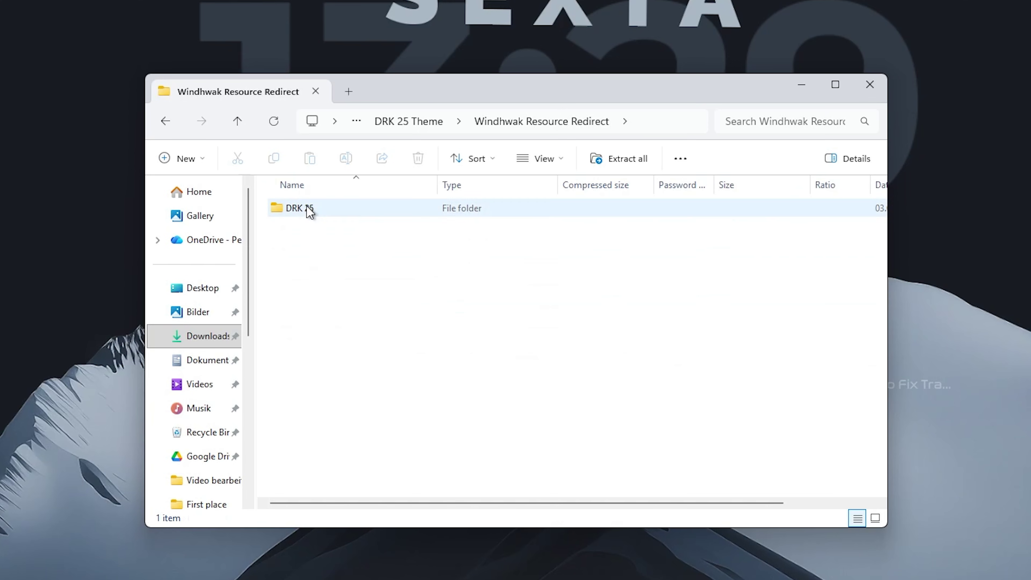
pyautogui.click(274, 160)
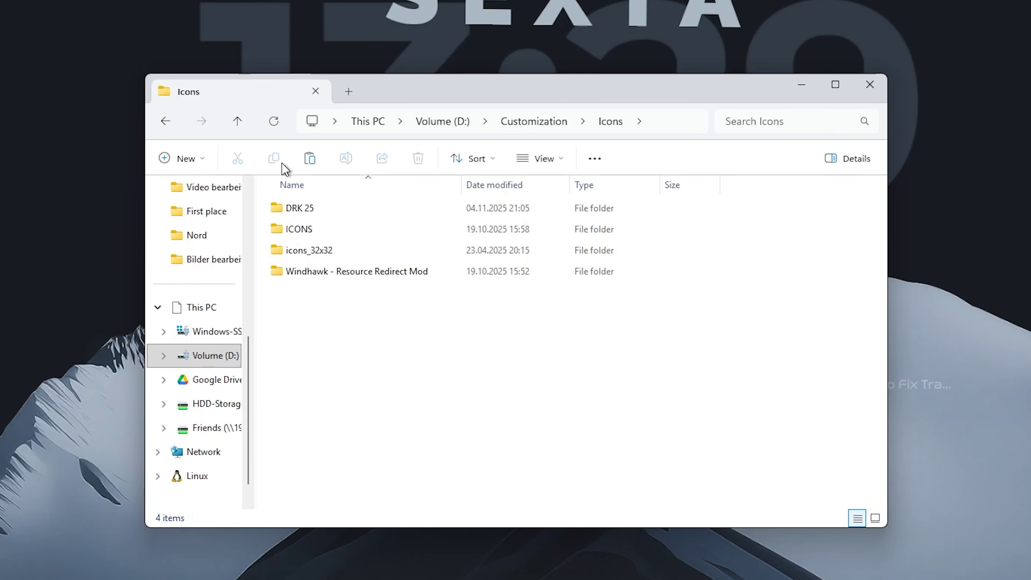
# - Copy the path of the DRK 25 icon folder and use it as the theme path in Windhawk's Resource Redirect settings
pyautogui.rightClick(342, 206)
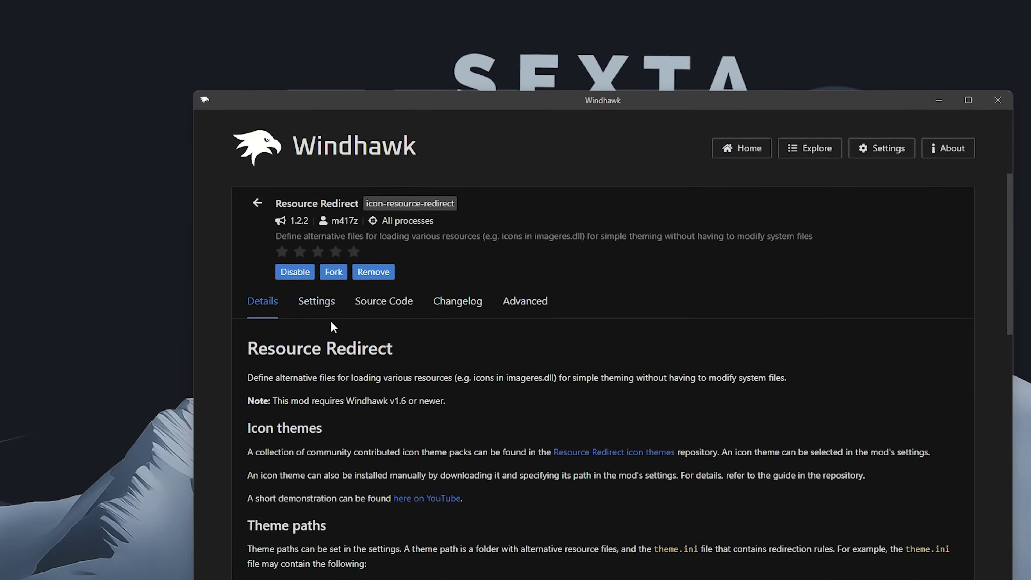
pyautogui.click(334, 272)
pyautogui.scroll(-3, 319, 361)
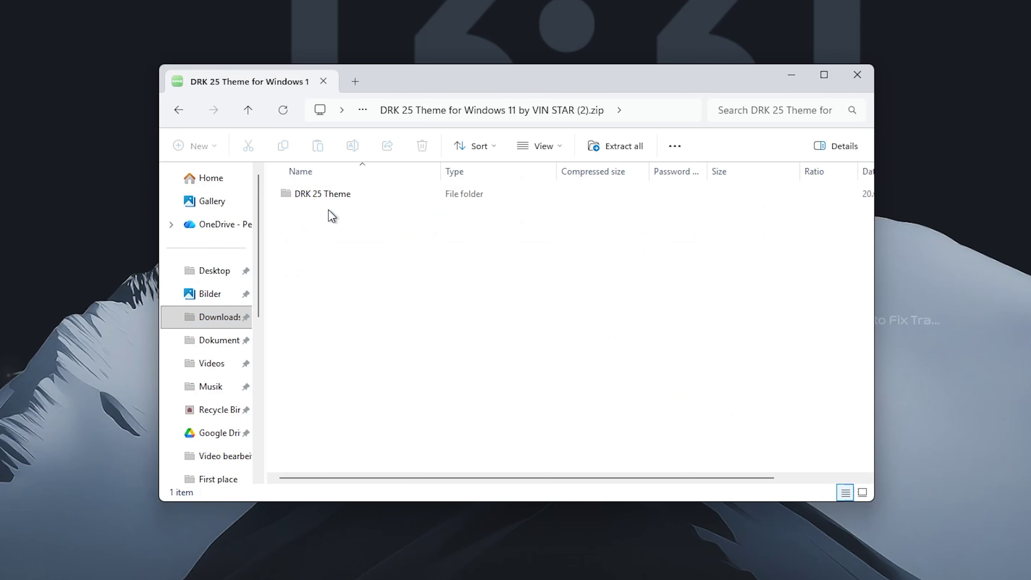
# - Open the Windows 11 Themes folder in the DRK 25 theme archive and select its contents for copying
pyautogui.doubleClick(330, 199)
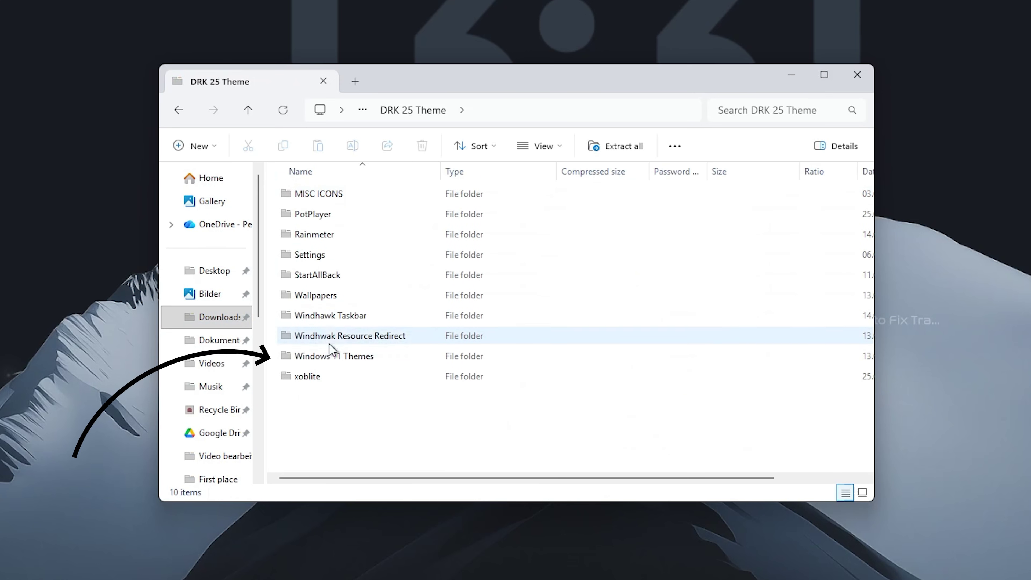
pyautogui.doubleClick(337, 357)
pyautogui.moveTo(270, 196); pyautogui.dragTo(559, 504)
# - Go to C:\Windows\Resources\Themes and paste the copied DRK 25 theme files there
pyautogui.scroll(-5, 207, 366)
pyautogui.click(315, 358)
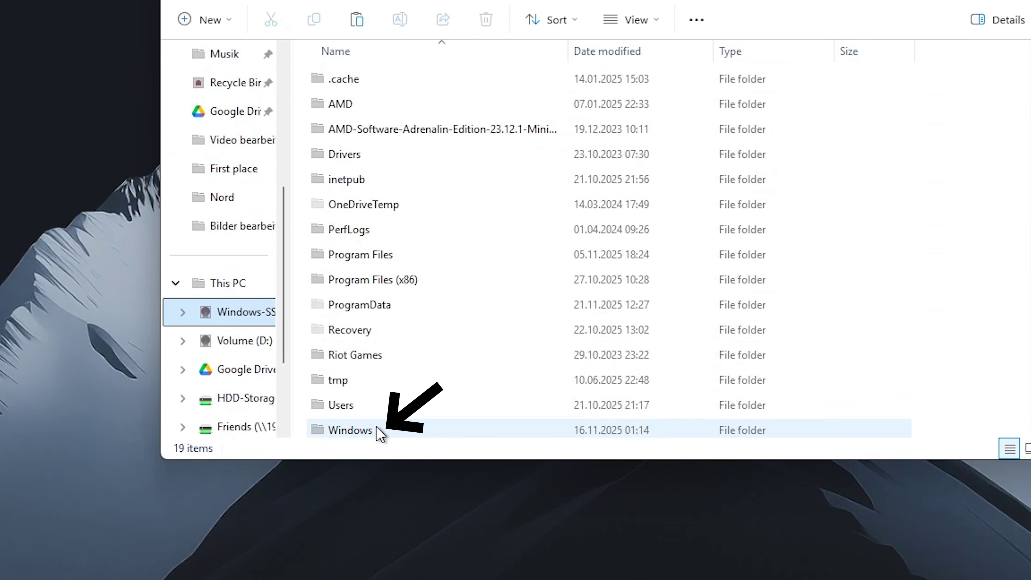
pyautogui.doubleClick(487, 470)
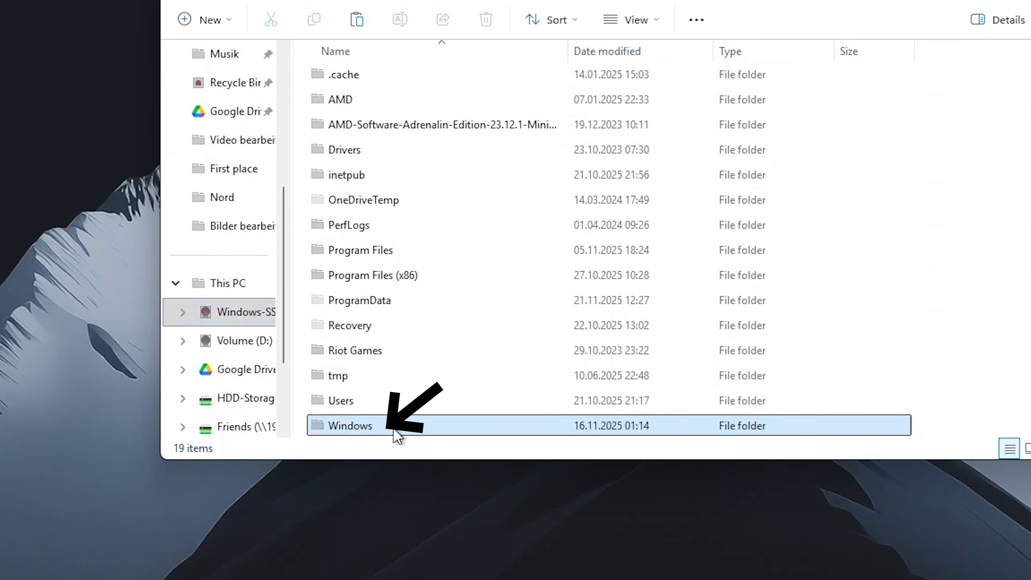
pyautogui.scroll(-15, 463, 169)
pyautogui.doubleClick(350, 155)
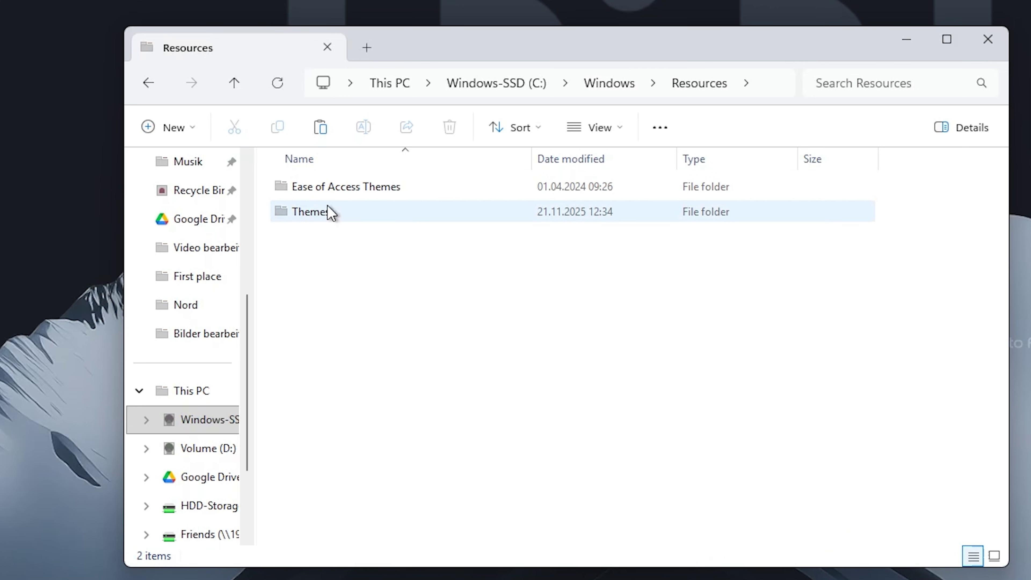
pyautogui.doubleClick(308, 211)
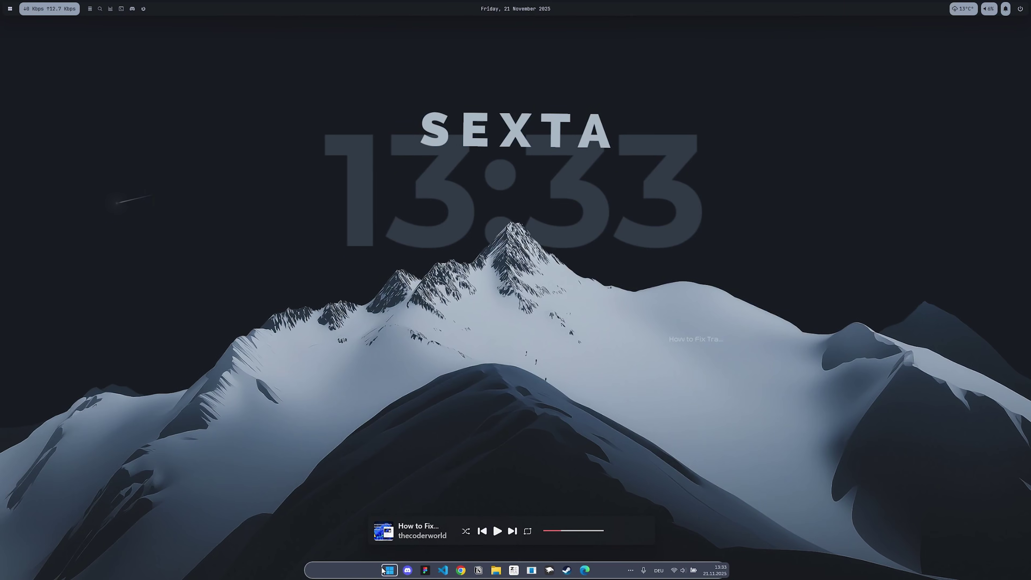
# - Open the personalization themes in Windows Settings and browse the installed themes for a DRK 25 variant
pyautogui.press('super')
pyautogui.click(580, 505)
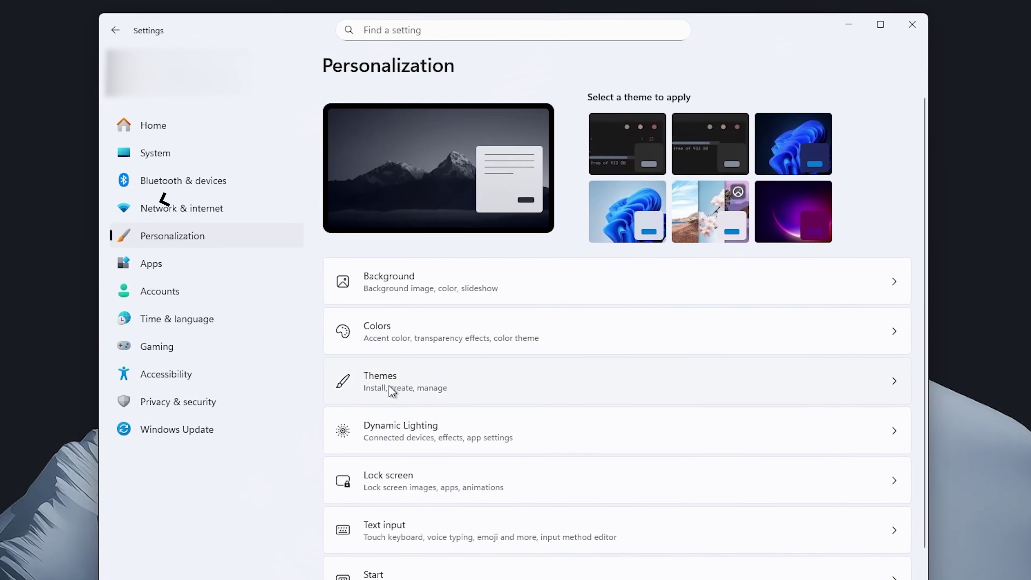
pyautogui.click(324, 332)
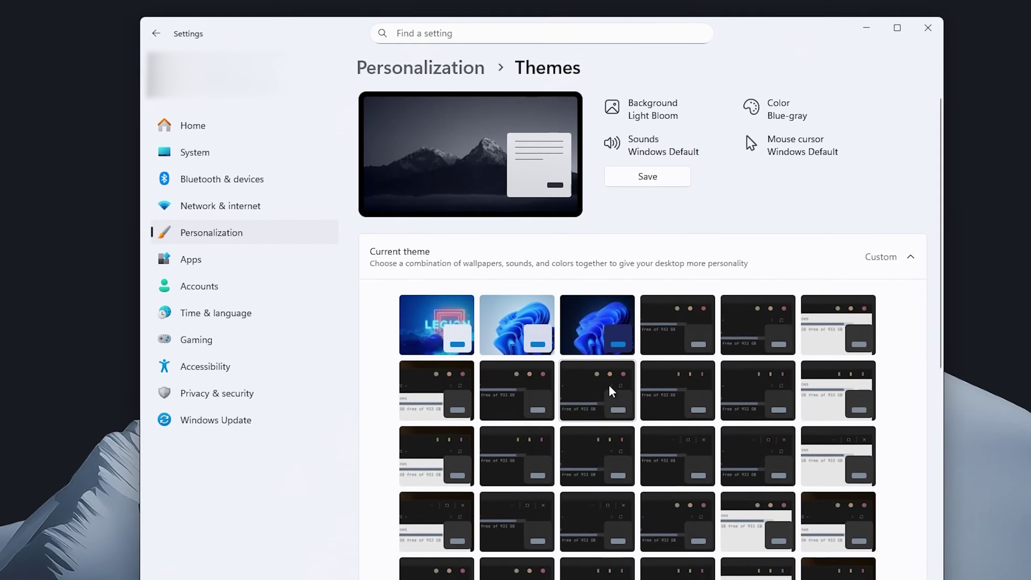
pyautogui.scroll(-5, 609, 384)
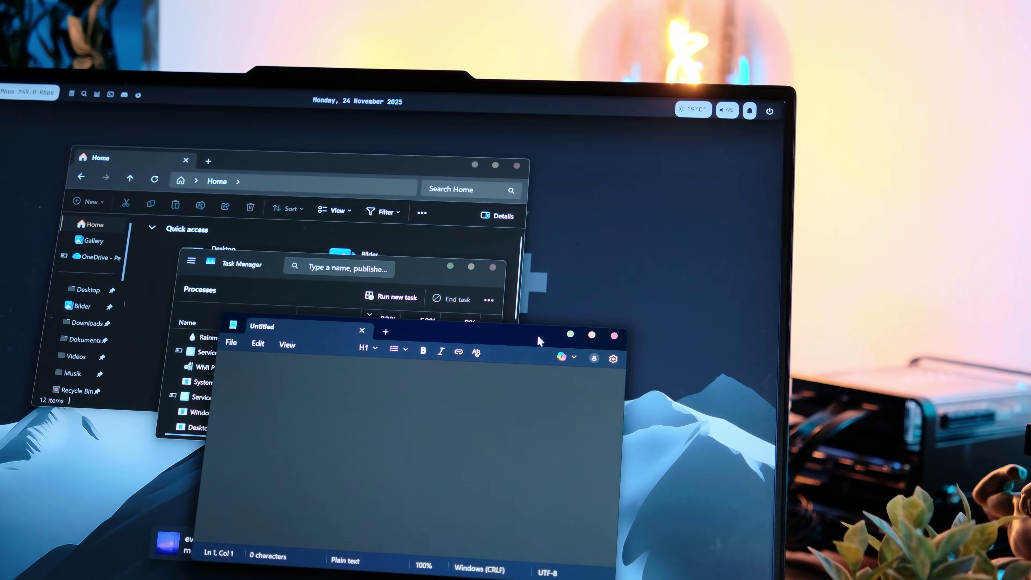